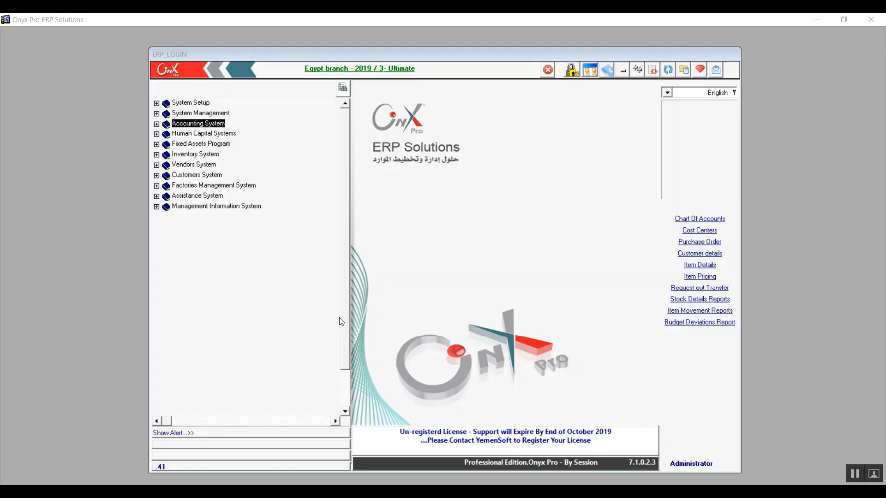
# Open the GL. Parameters form from the General Ledger System setup in the Accounting System and make it editable
pyautogui.click(341, 322)
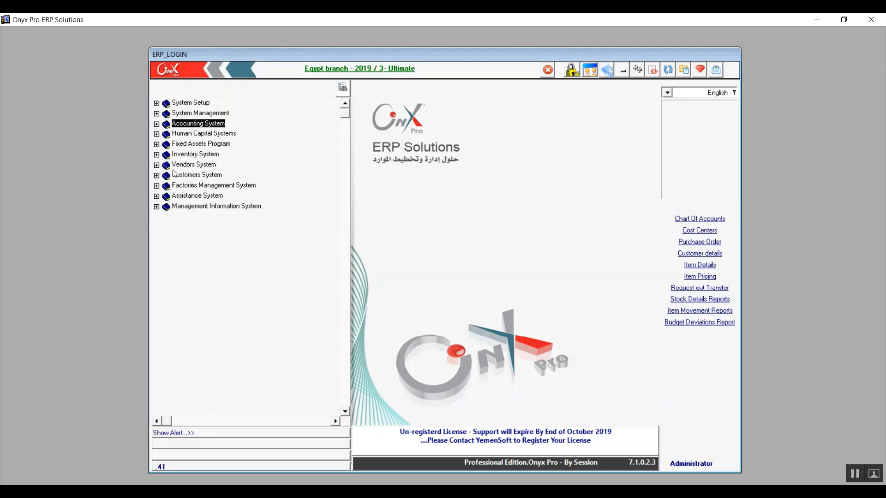
pyautogui.click(156, 125)
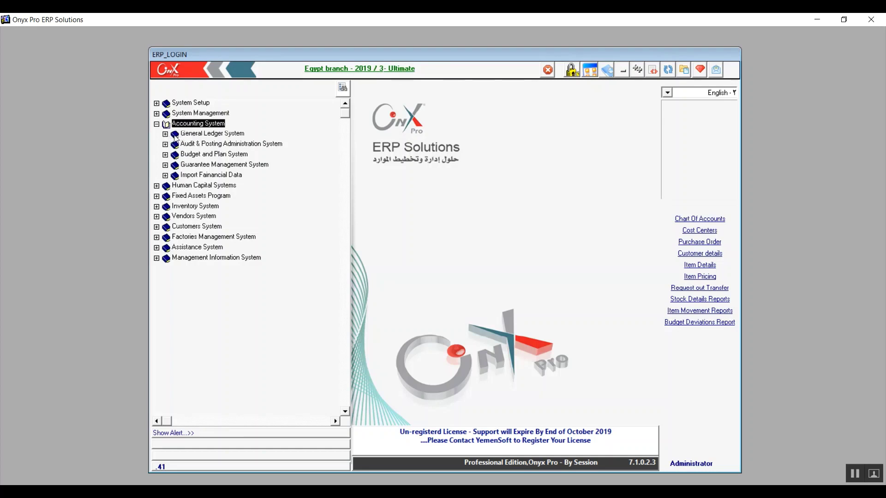
pyautogui.click(166, 134)
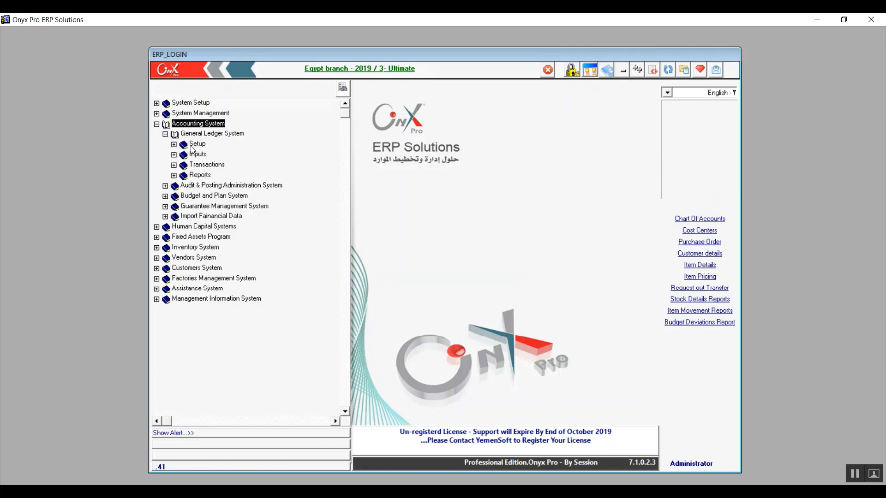
pyautogui.click(174, 144)
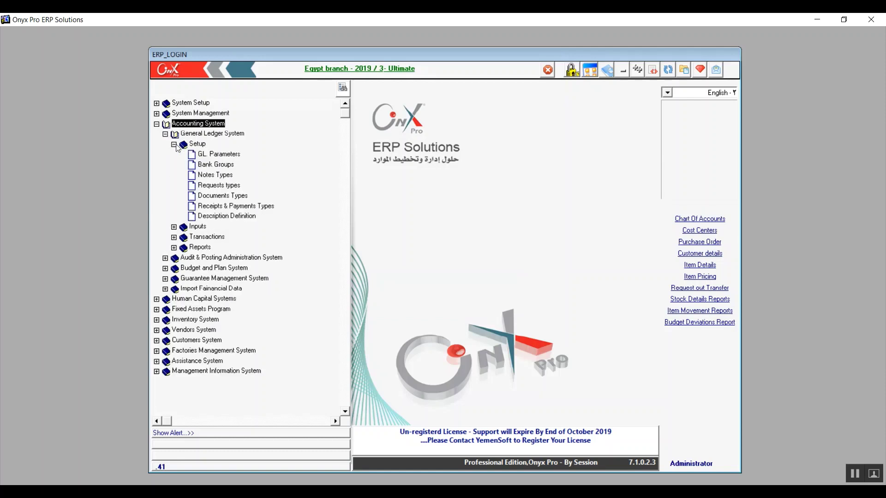
pyautogui.doubleClick(227, 156)
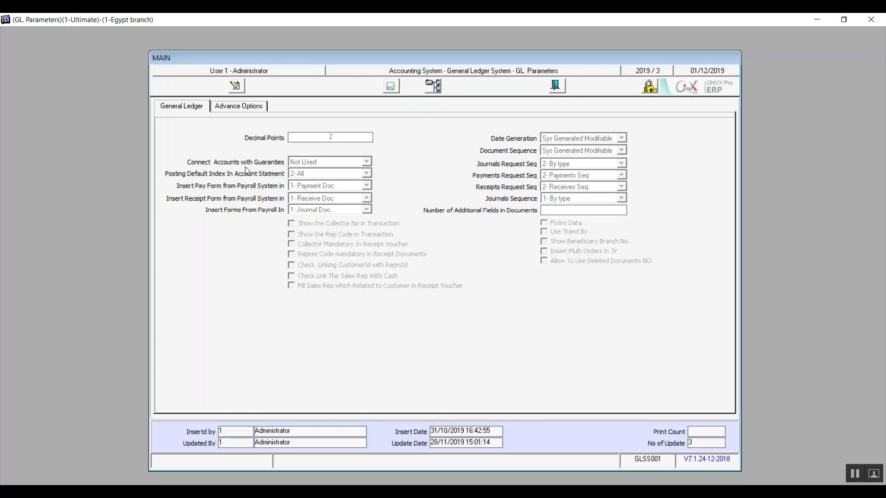
pyautogui.click(239, 88)
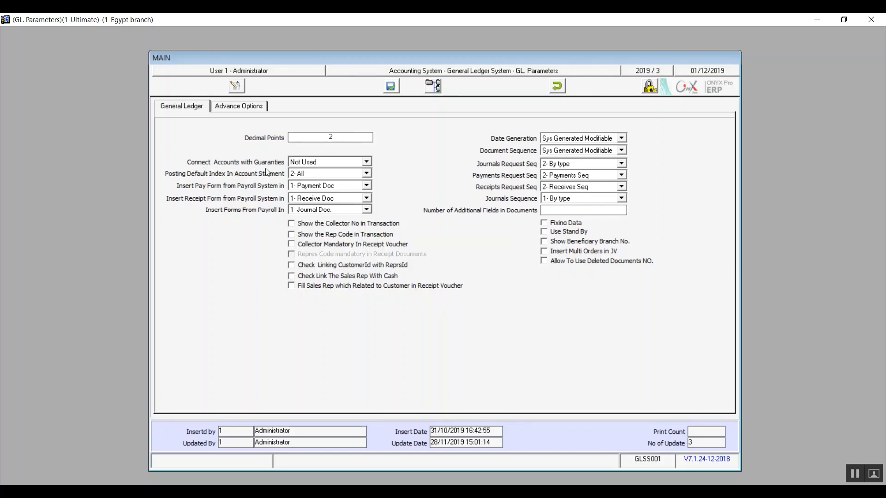
# Review the options for Connect Accounts with Guaranties and Posting Default Index In Account Statment, keeping Not Used and 2- All
pyautogui.click(367, 164)
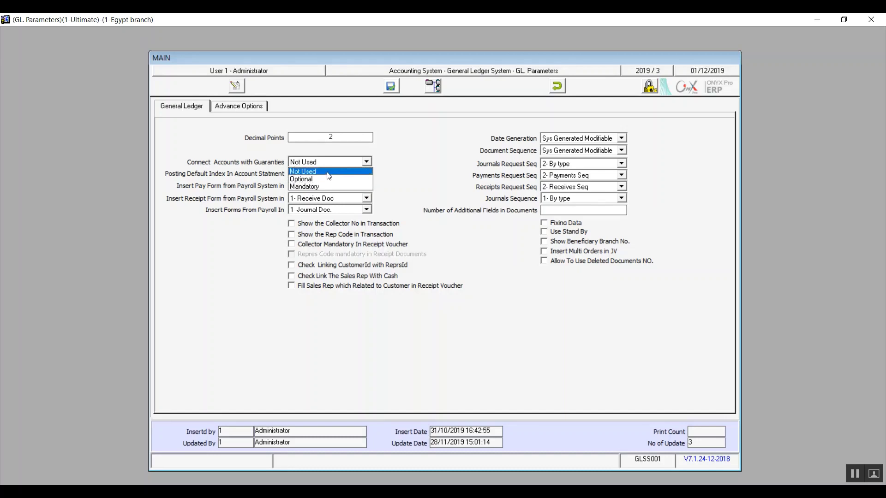
pyautogui.press('Down')
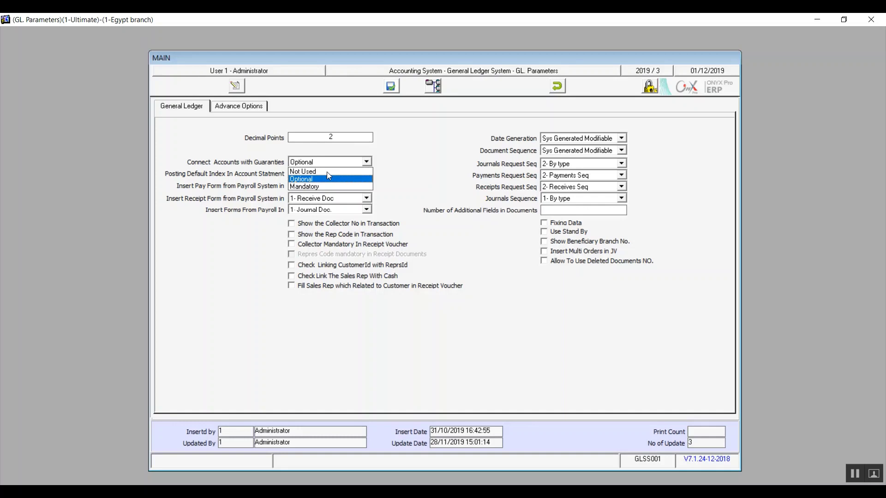
pyautogui.press('Down')
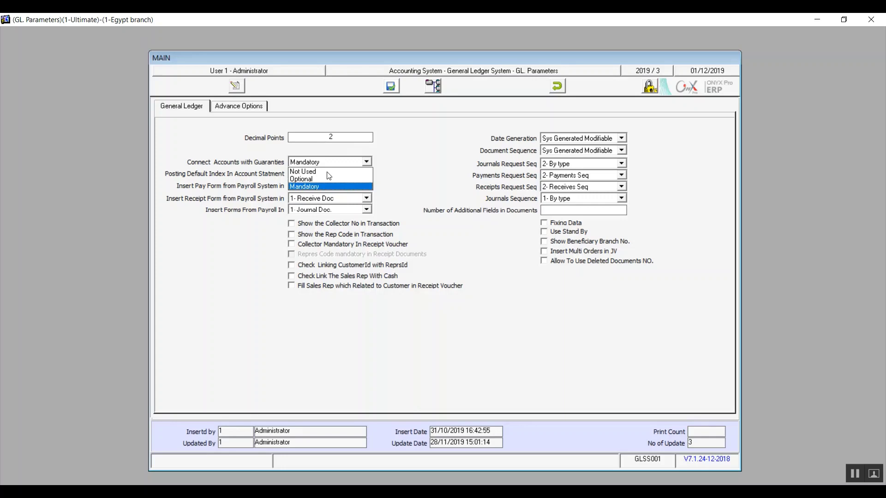
pyautogui.press('Up')
pyautogui.press('Up')
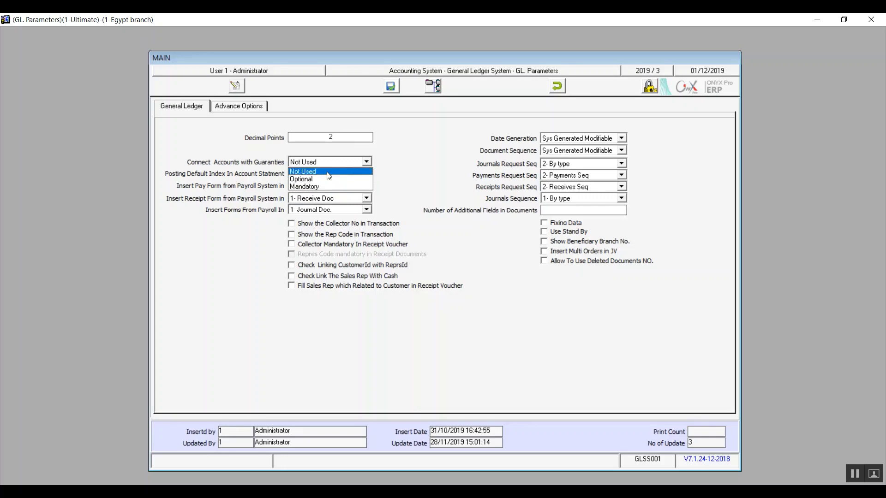
pyautogui.click(327, 172)
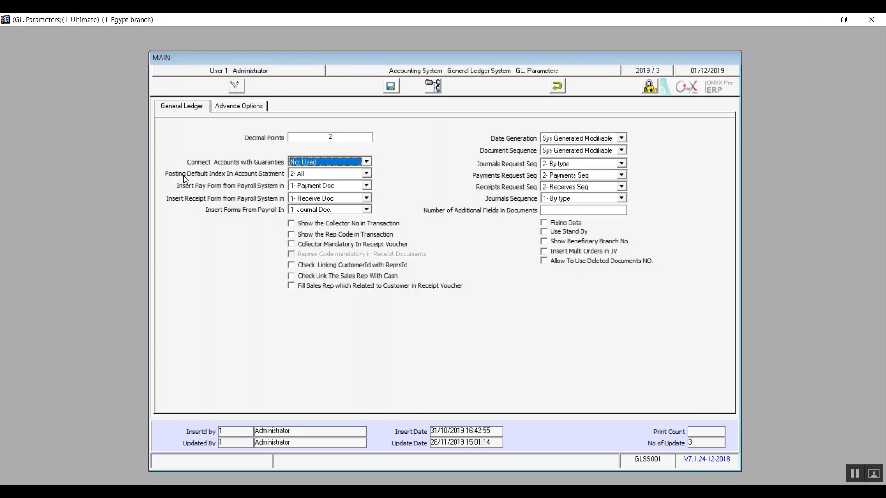
pyautogui.click(369, 176)
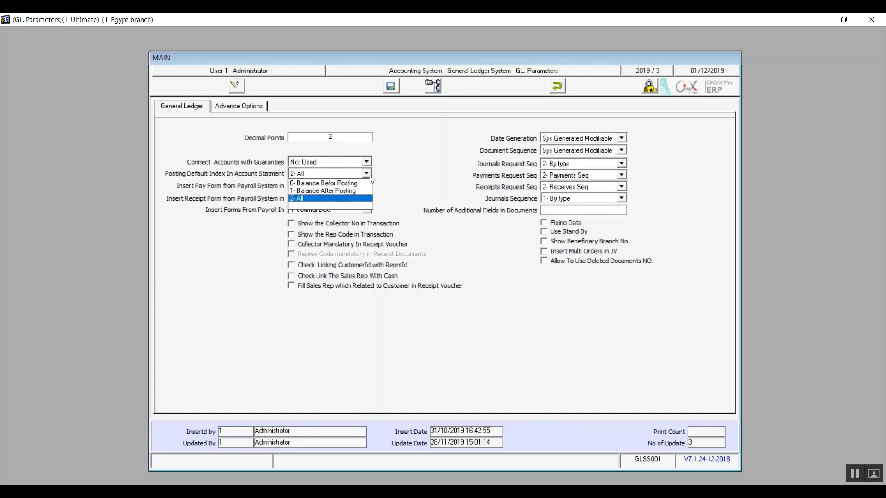
pyautogui.click(323, 198)
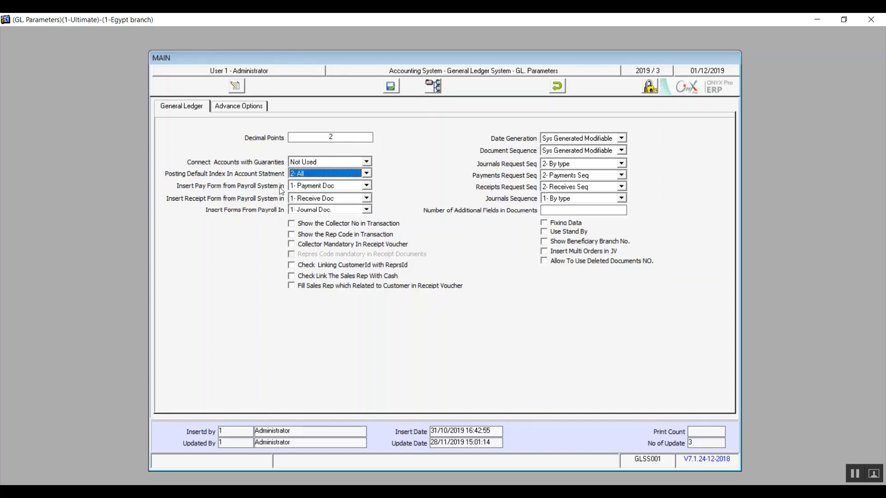
# Set payroll pay forms to insert as 2- Payment Request and payroll receipt forms as 2- Receive Request
pyautogui.click(367, 188)
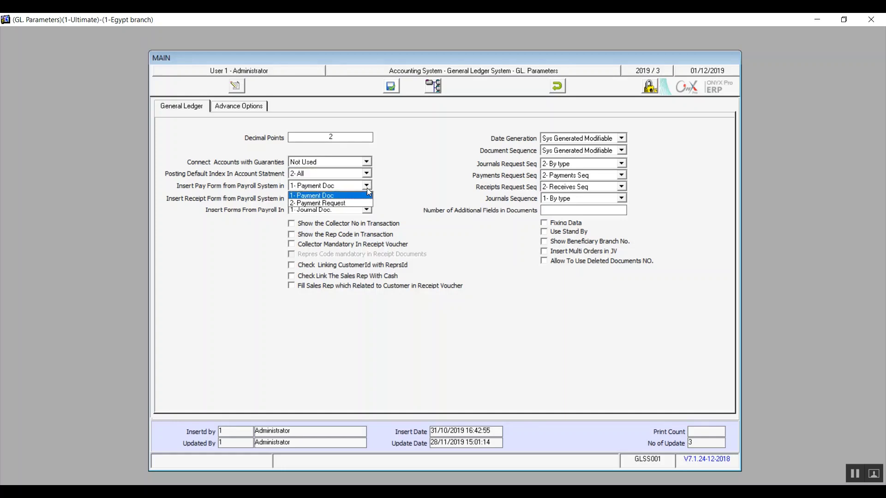
pyautogui.click(343, 205)
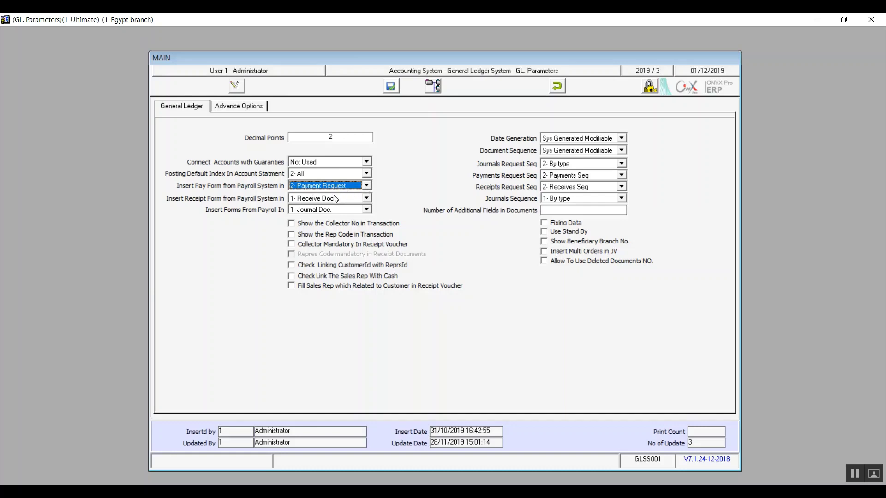
pyautogui.click(366, 199)
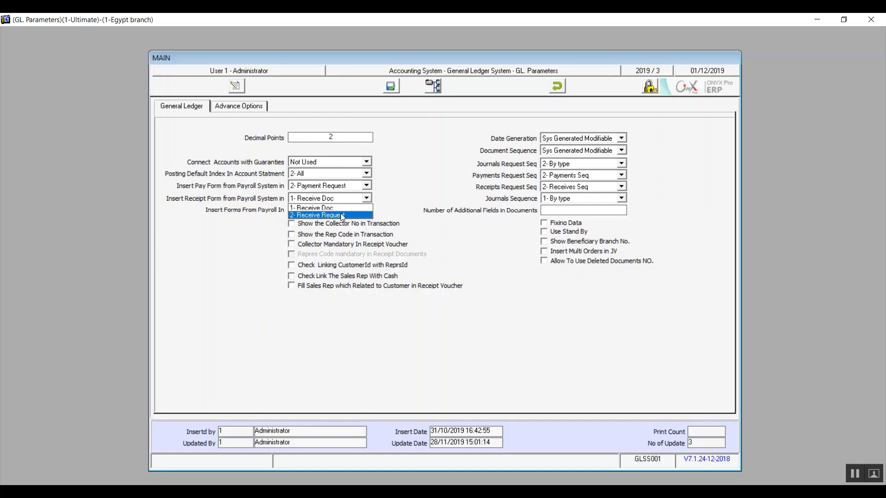
pyautogui.click(342, 216)
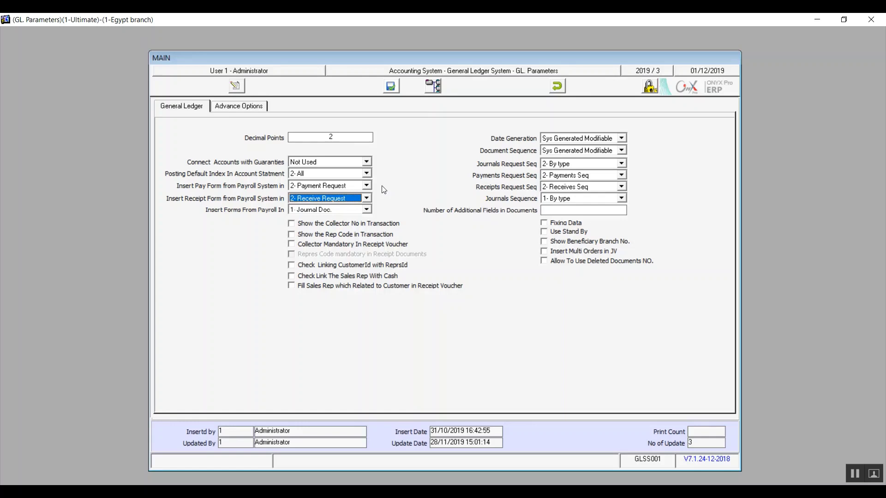
# Try 1- Payment Doc for the payroll pay form insertion and restore it to 2- Payment Request
pyautogui.click(369, 185)
pyautogui.click(344, 194)
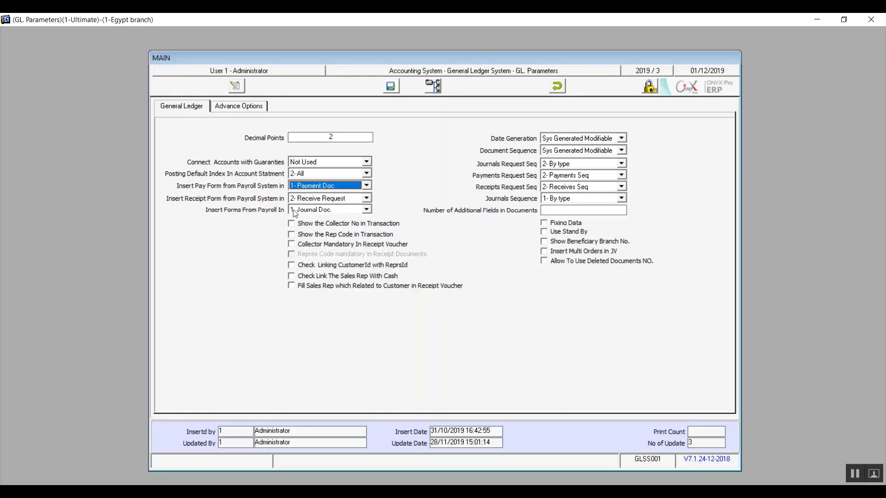
pyautogui.click(367, 186)
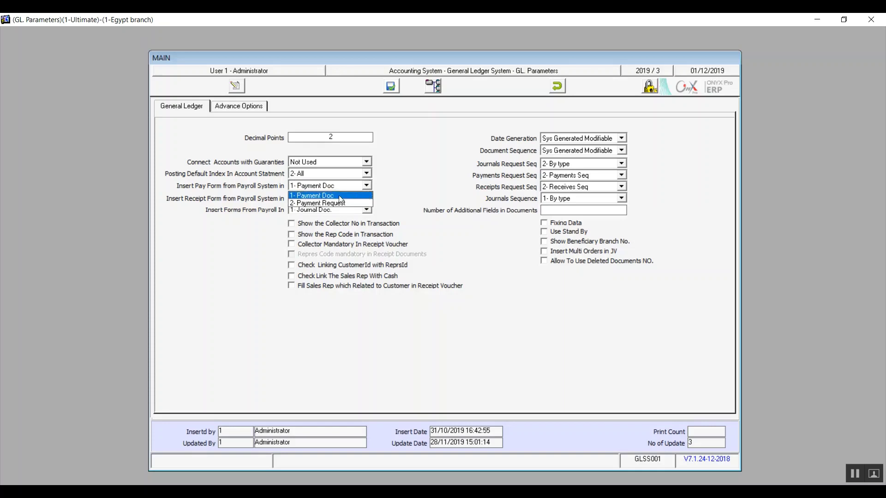
pyautogui.click(323, 203)
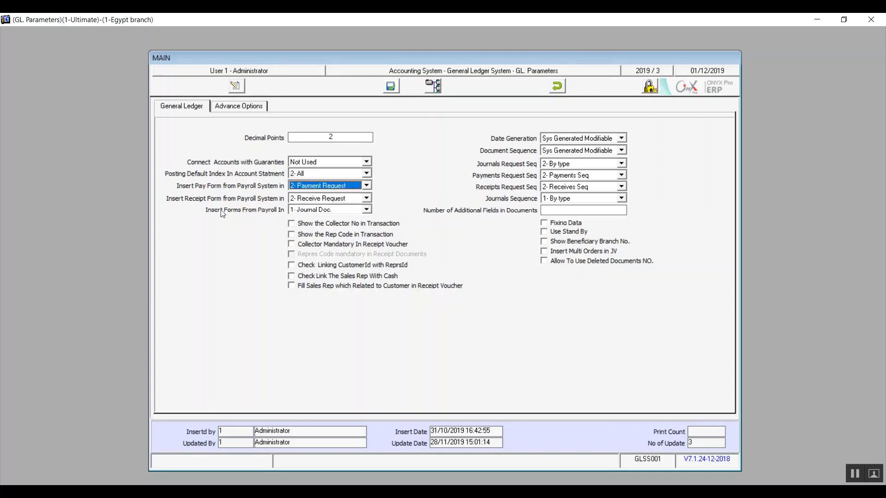
# Set Insert Forms From Payroll In to 2- Journal Doc.Request and the payroll receipt form insertion to 1- Receive Doc
pyautogui.click(367, 210)
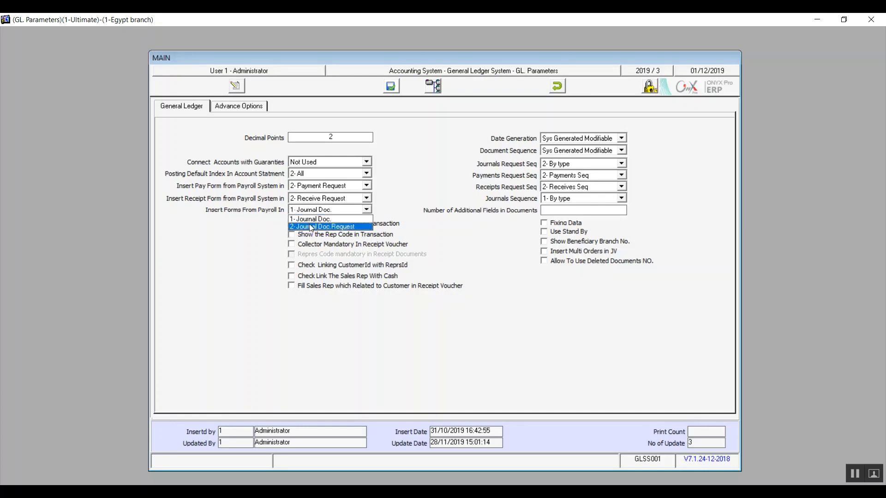
pyautogui.click(354, 226)
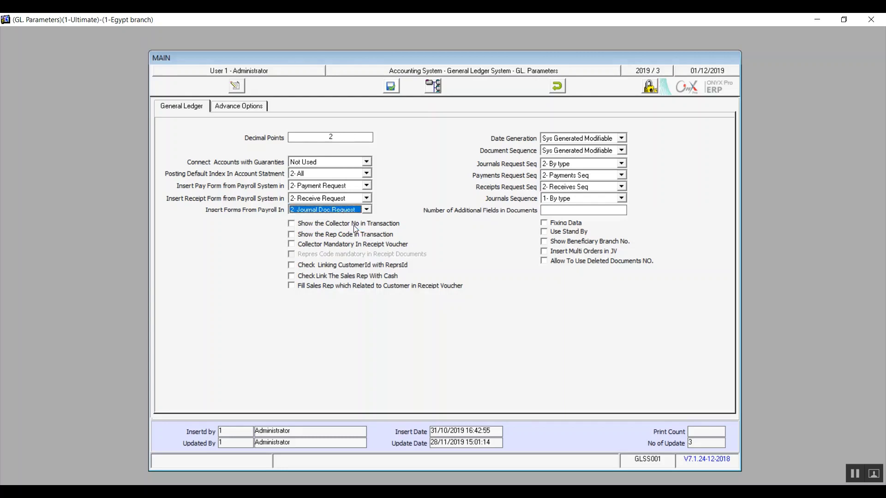
pyautogui.click(366, 198)
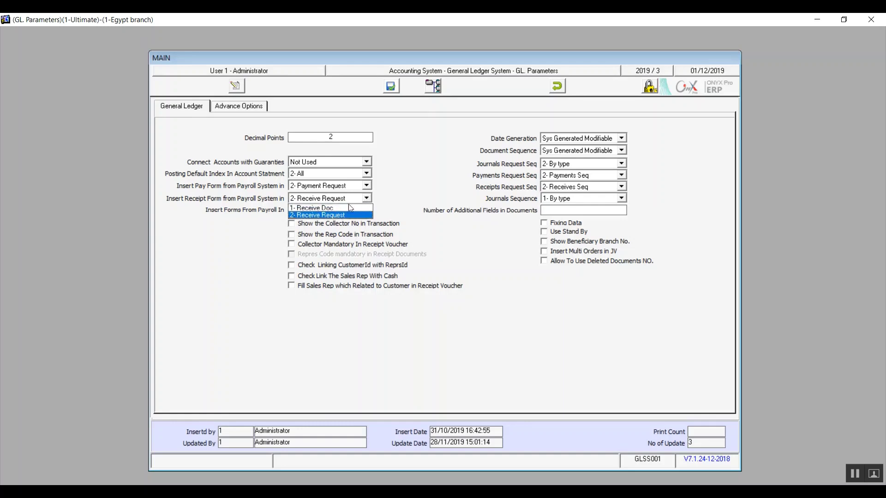
pyautogui.click(343, 208)
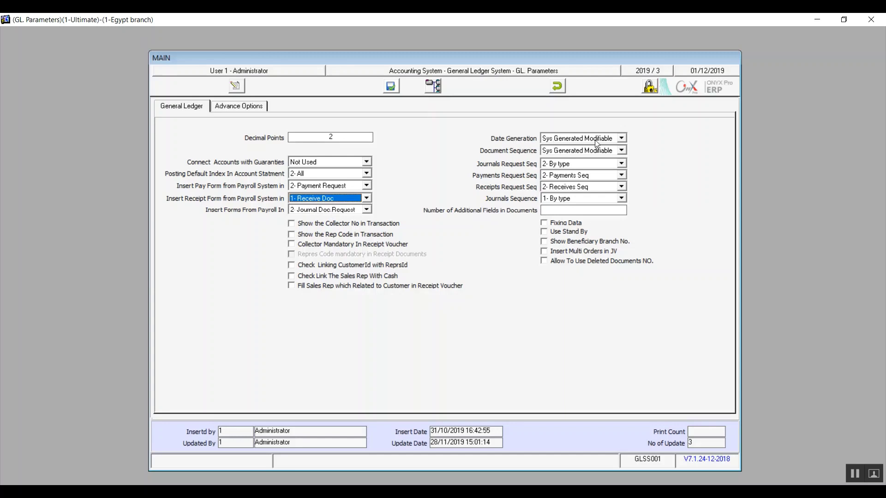
# Review the Date Generation options, including Manual and Sys Generated Not Modifiable, and keep Sys Generated Modifiable
pyautogui.click(622, 139)
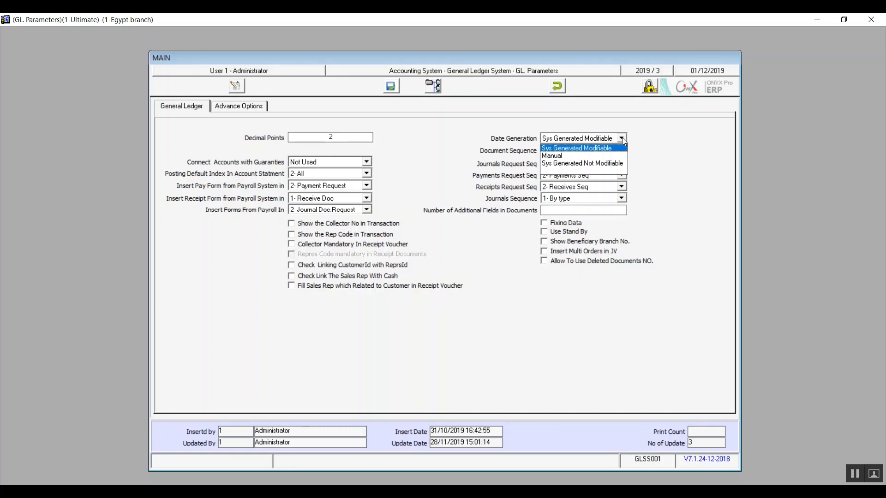
pyautogui.press('Down')
pyautogui.press('Up')
pyautogui.press('Down')
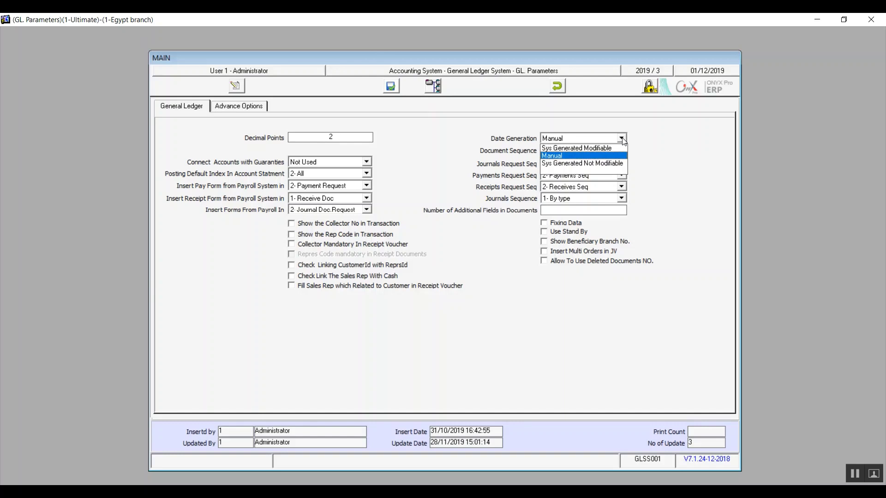
pyautogui.press('Down')
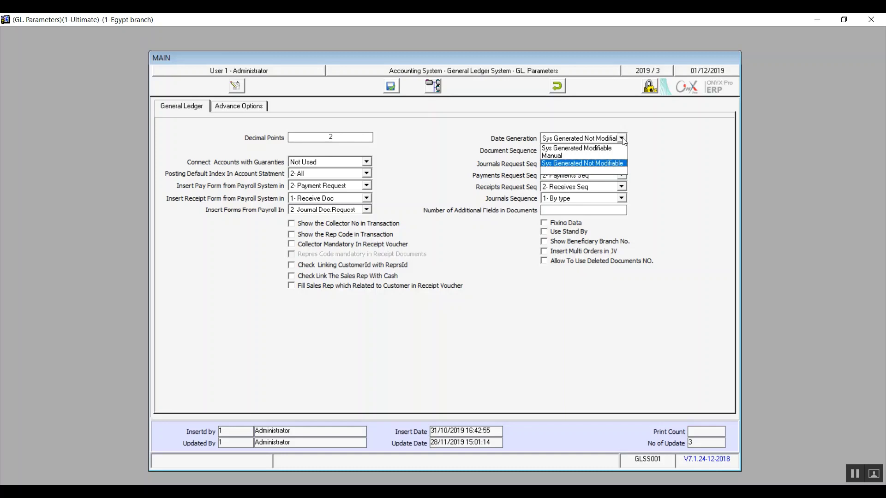
pyautogui.press('Up')
pyautogui.press('Up')
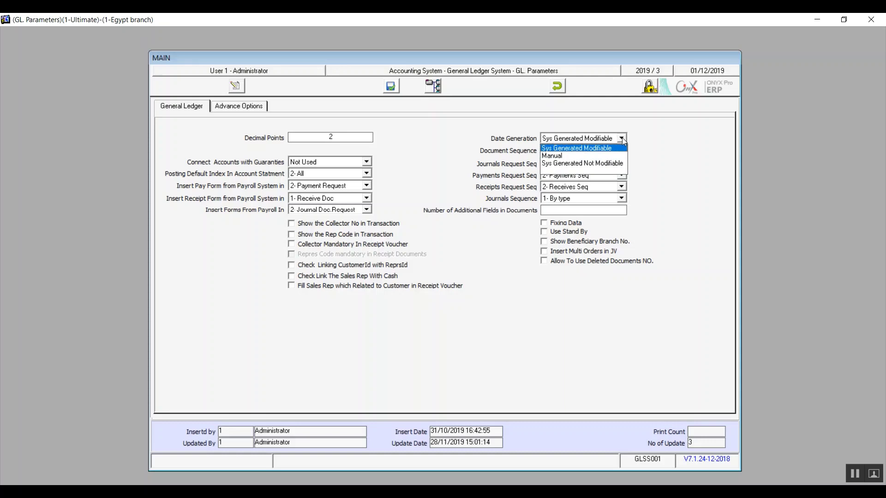
pyautogui.press('Return')
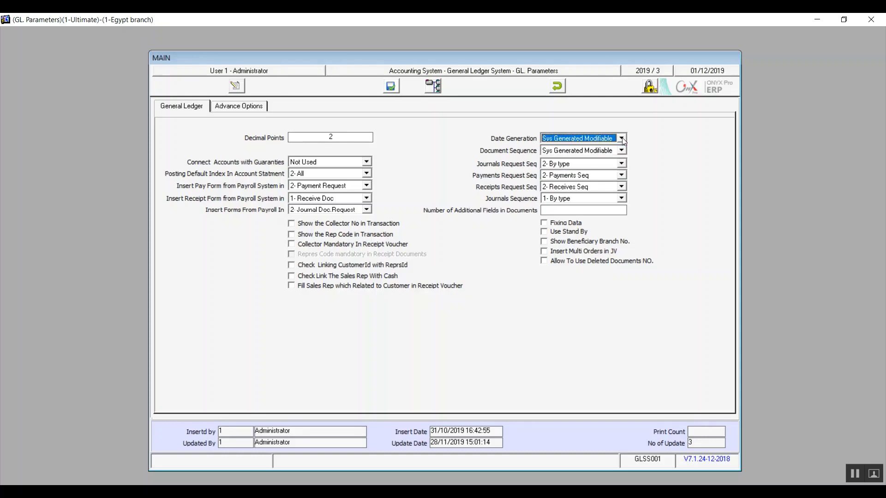
# Keep Document Sequence at Sys Generated Modifiable and set Journals Request Seq to 1- Accumulative
pyautogui.click(622, 150)
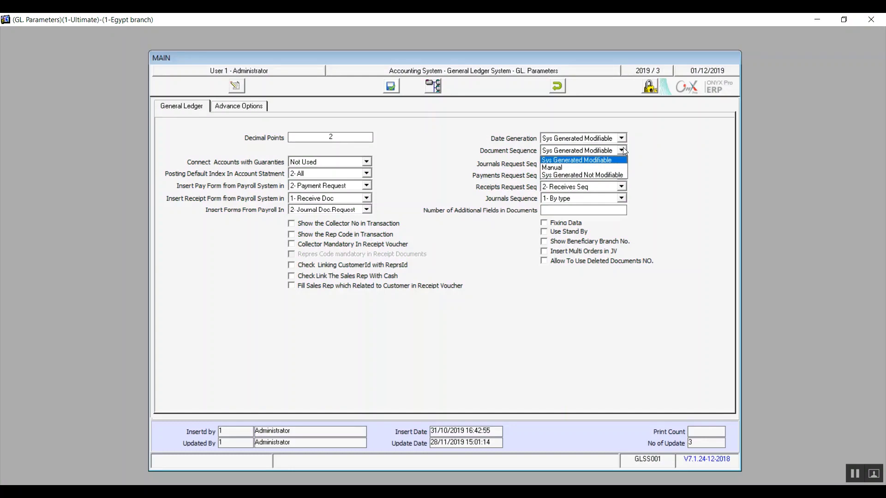
pyautogui.click(581, 160)
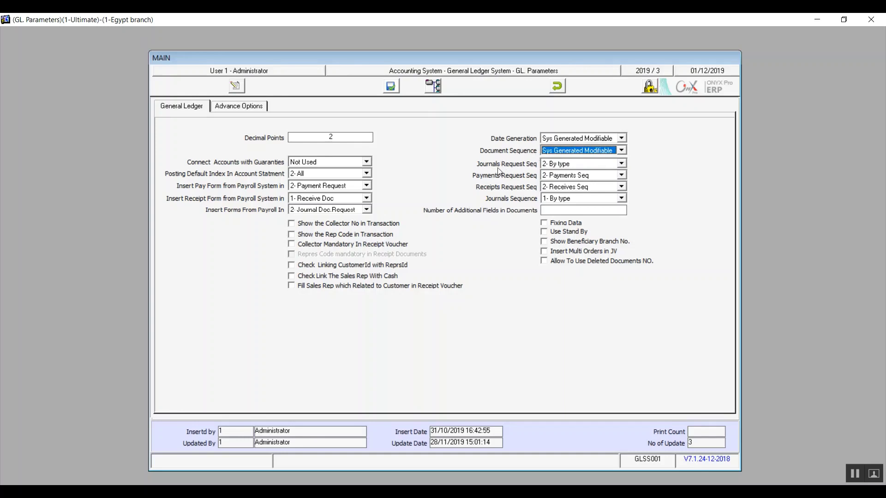
pyautogui.click(623, 161)
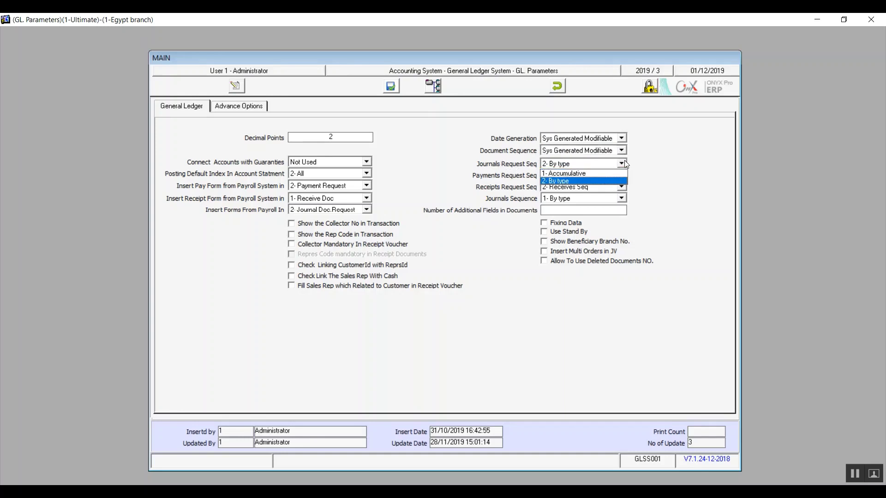
pyautogui.click(577, 174)
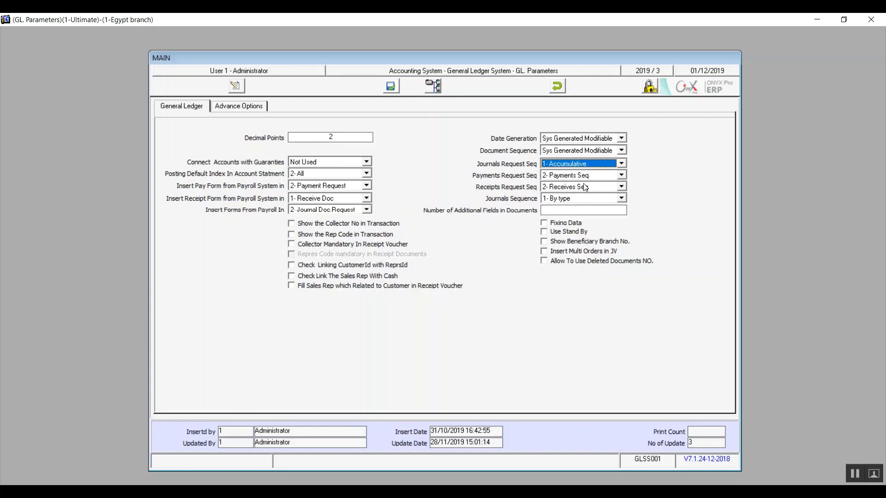
# Set both Payments Request Seq and Receipts Request Seq to 1- Accumulative
pyautogui.click(621, 175)
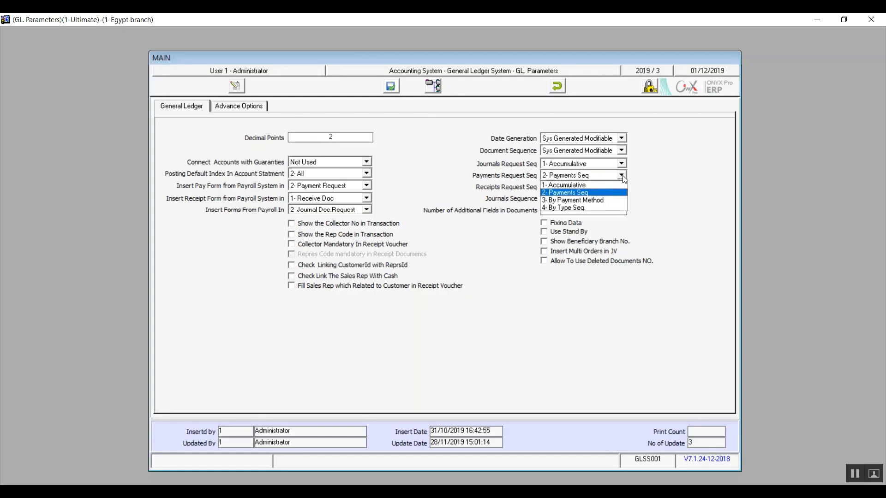
pyautogui.click(622, 175)
pyautogui.click(622, 187)
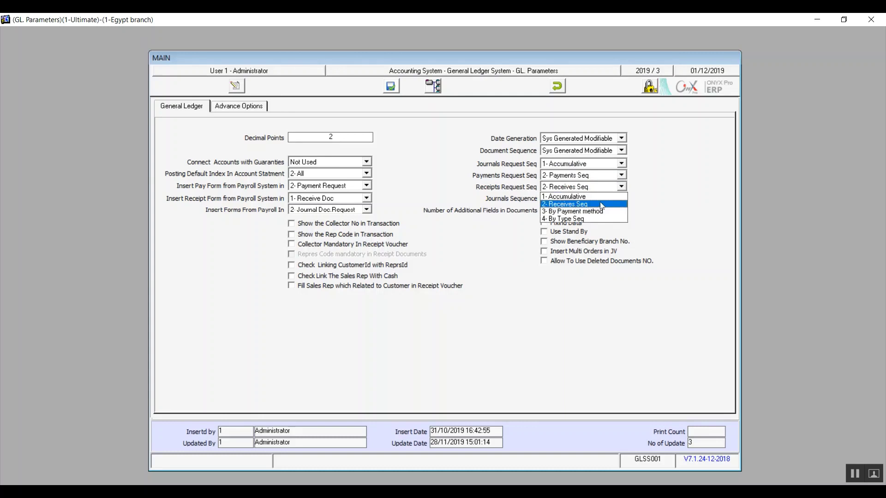
pyautogui.click(622, 189)
pyautogui.click(622, 175)
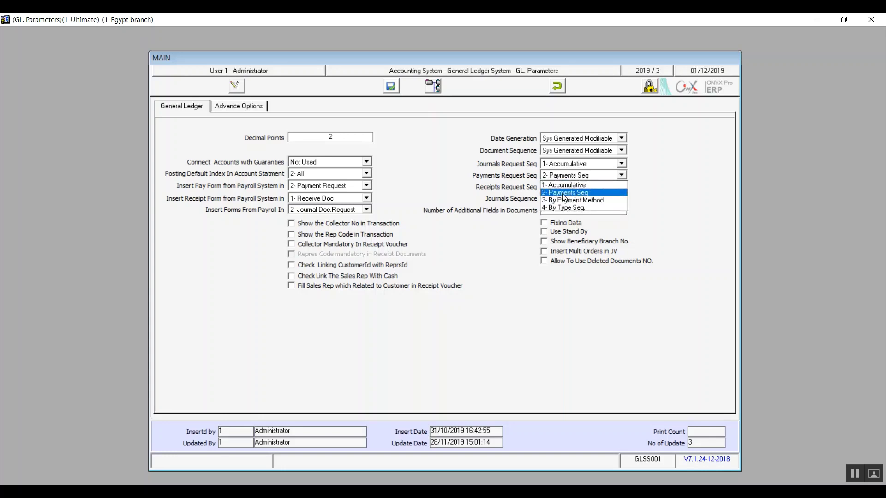
pyautogui.click(588, 186)
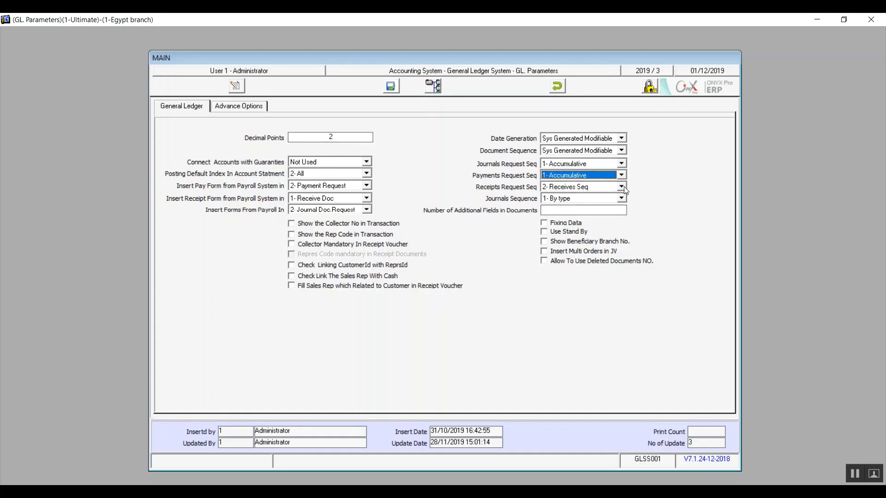
pyautogui.click(622, 186)
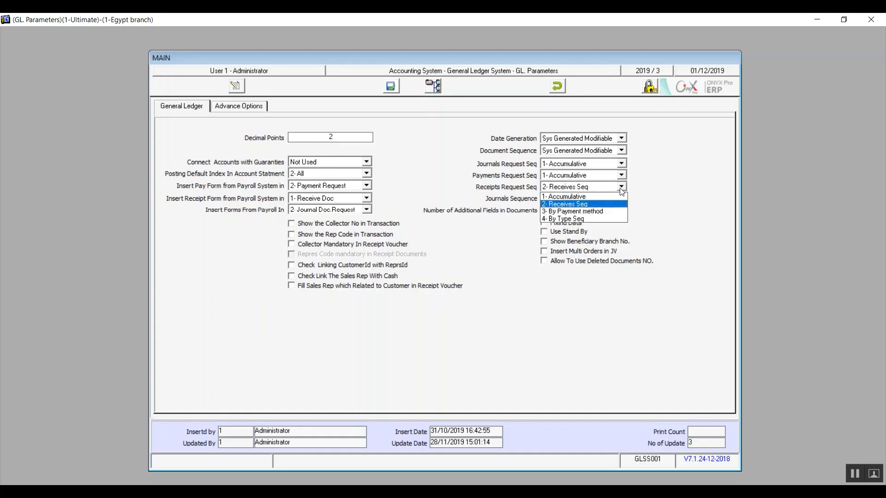
pyautogui.click(580, 197)
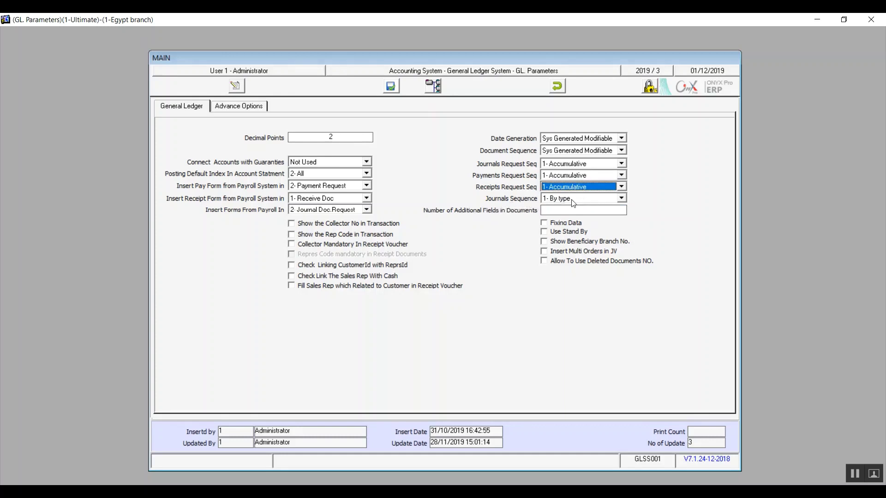
# Keep Journals Sequence at 1- By type and set Number of Additional Fields in Documents to 1
pyautogui.click(625, 198)
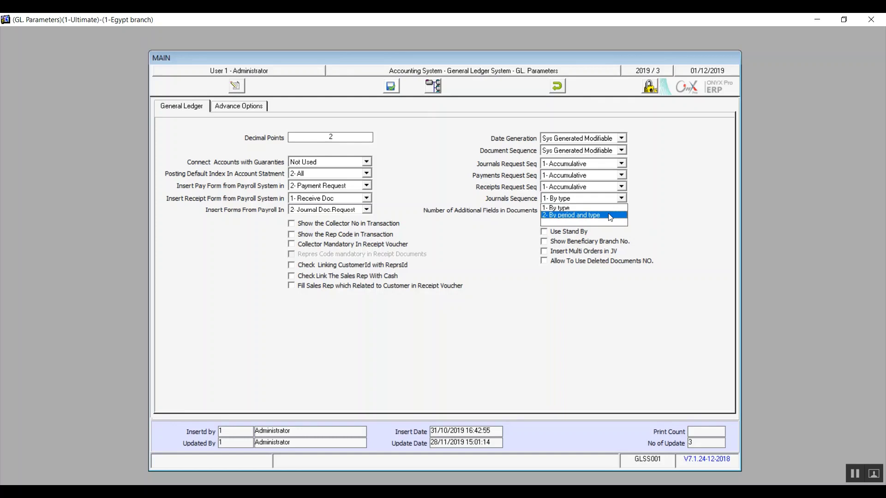
pyautogui.click(608, 208)
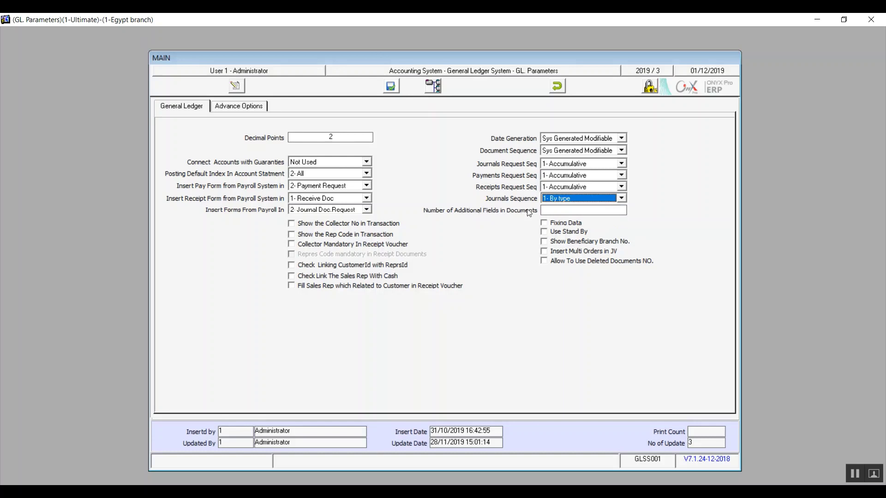
pyautogui.click(562, 212)
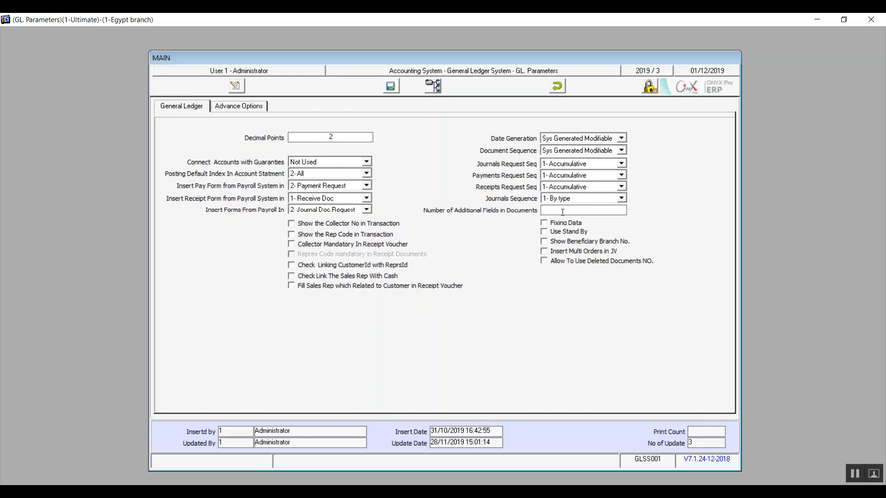
pyautogui.write('1')
# Try Show the Collector No in Transaction, Show the Rep Code in Transaction and Collector Mandatory In Receipt Voucher, and clear them again
pyautogui.click(292, 224)
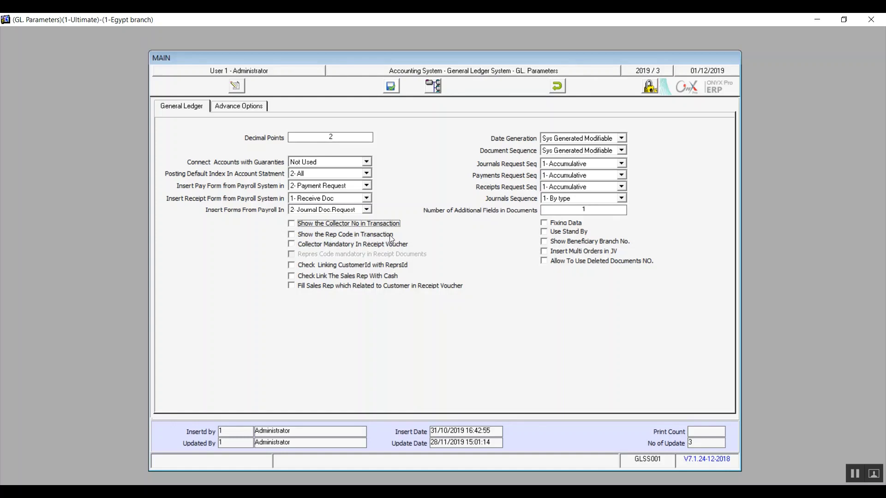
pyautogui.click(291, 235)
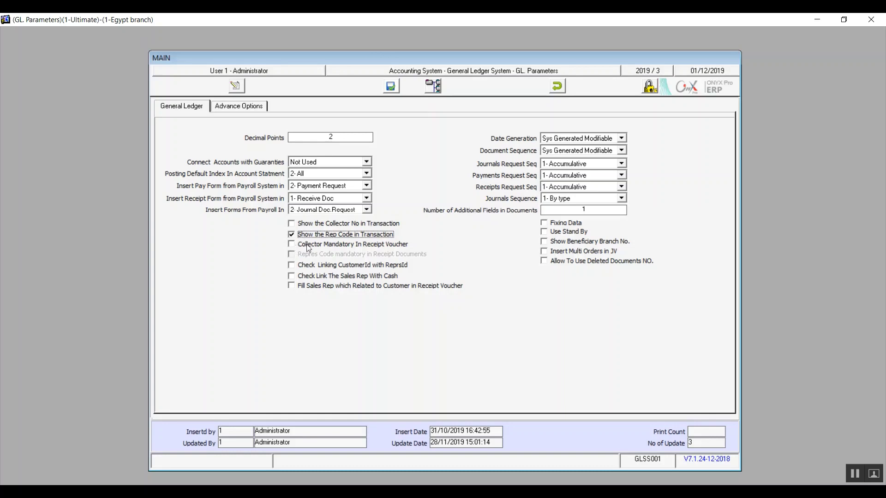
pyautogui.click(292, 235)
pyautogui.click(291, 246)
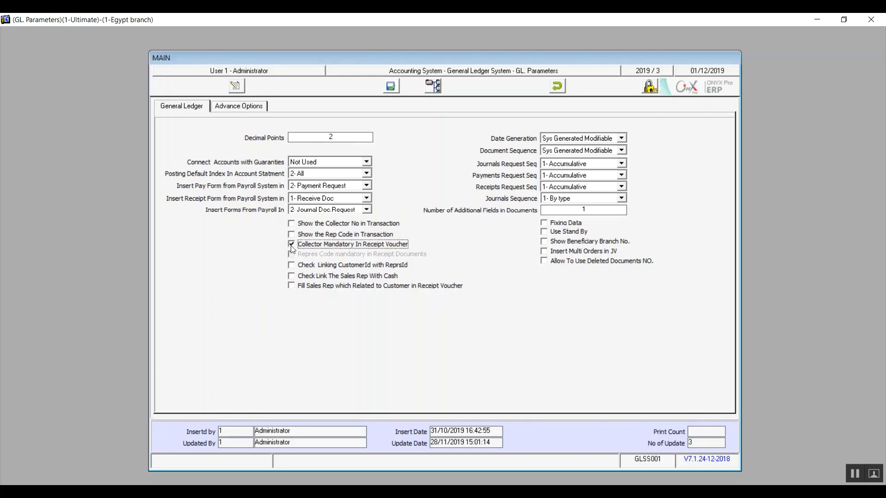
pyautogui.click(292, 244)
pyautogui.click(854, 467)
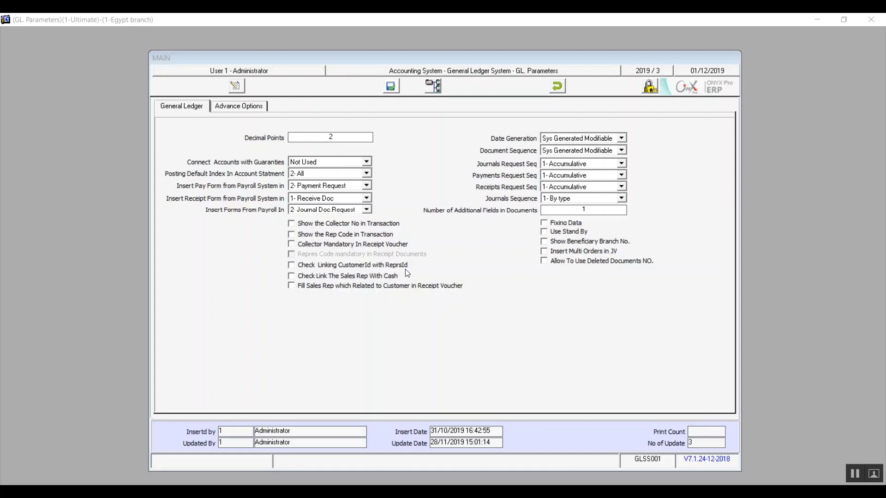
# Try the customer-to-rep linking check, the sales rep with cash link check and the receipt voucher sales rep fill option, and clear them again
pyautogui.click(292, 265)
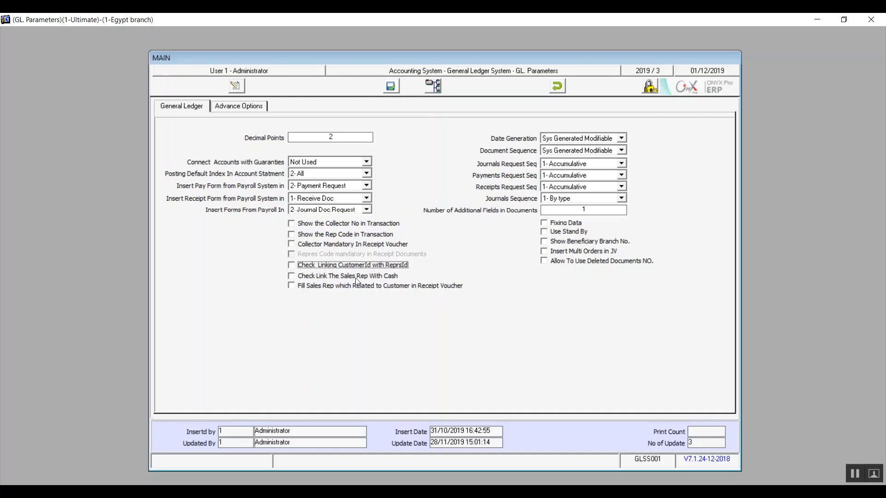
pyautogui.click(291, 277)
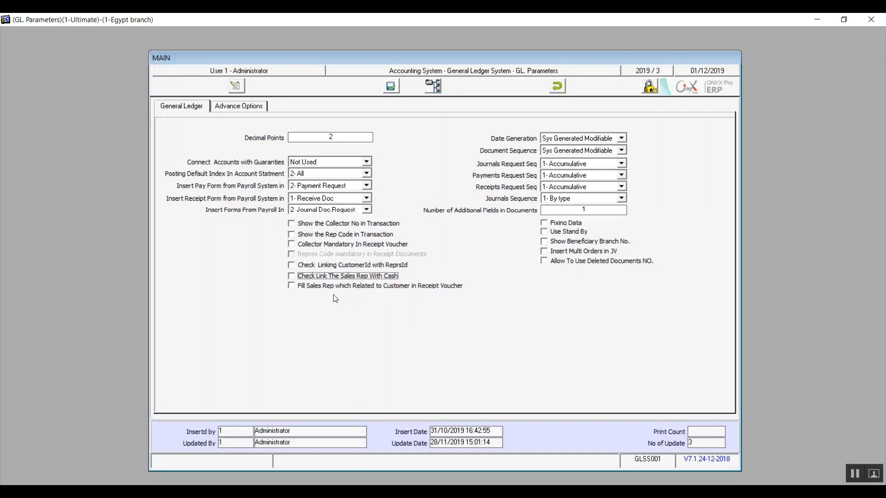
pyautogui.click(291, 286)
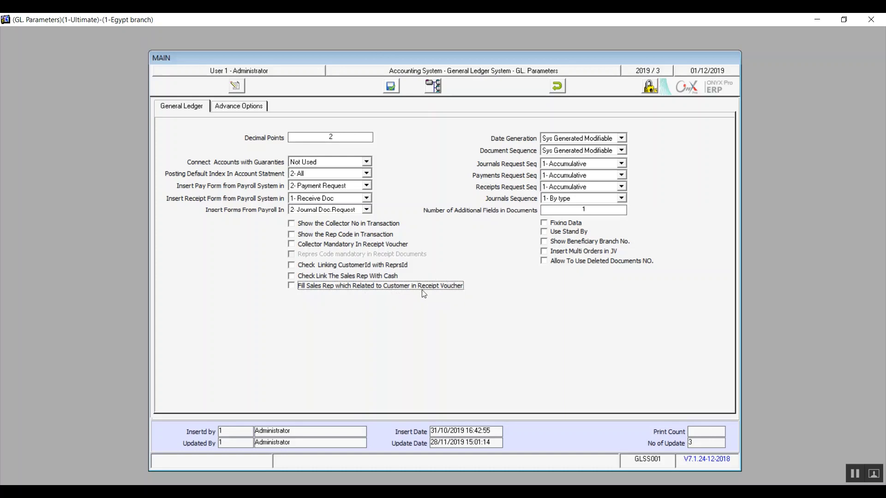
# Try Fixing Data, Use Stand By, Show Beneficiary Branch No., Insert Multi Orders in JV and Allow To Use Deleted Documents NO., and clear them again
pyautogui.click(545, 226)
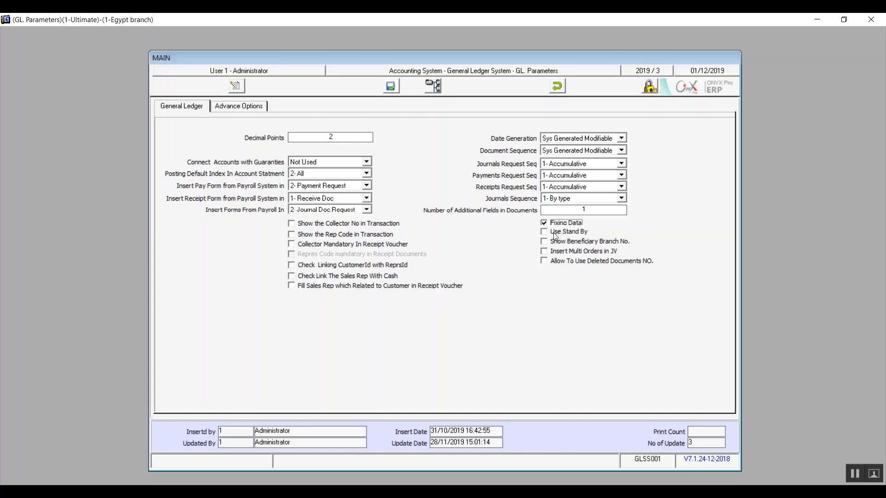
pyautogui.click(546, 235)
pyautogui.click(545, 224)
pyautogui.click(545, 233)
pyautogui.click(543, 243)
pyautogui.click(545, 243)
pyautogui.click(544, 253)
pyautogui.click(544, 251)
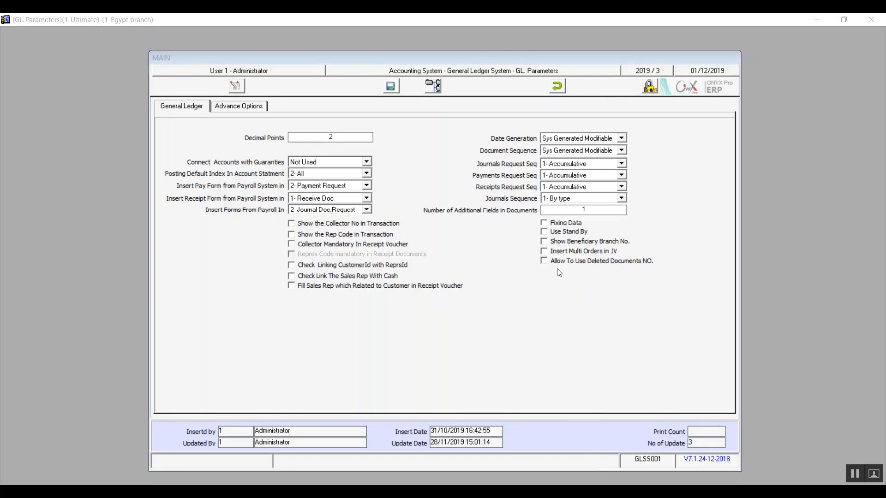
pyautogui.click(546, 264)
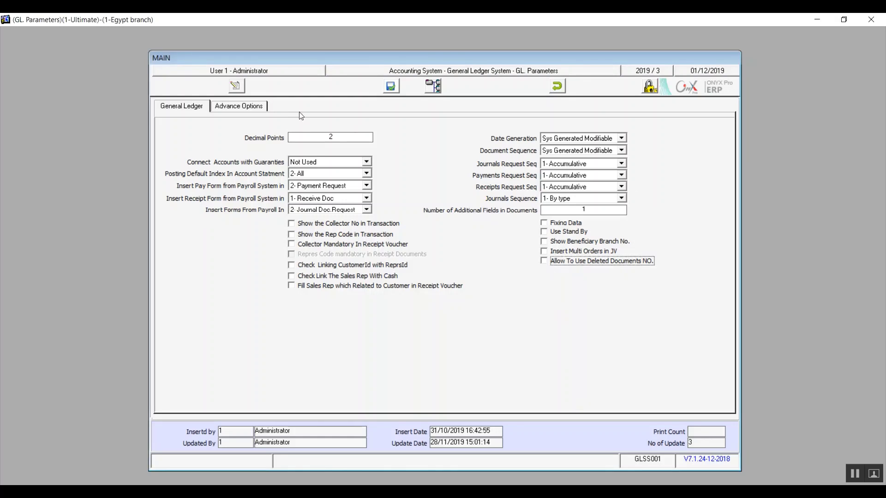
# In the Advance Options, go through the Limit Types choices up to 5- Account No and Project No and set Limit Types to Not Use
pyautogui.click(243, 108)
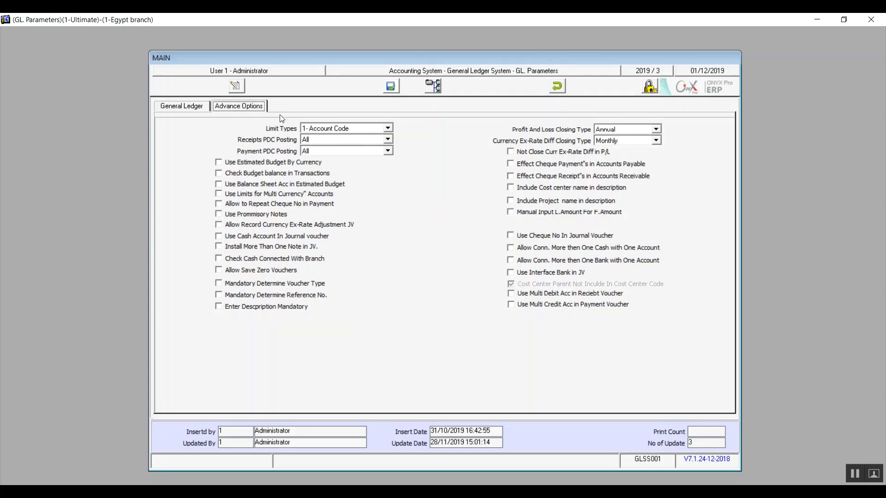
pyautogui.click(389, 129)
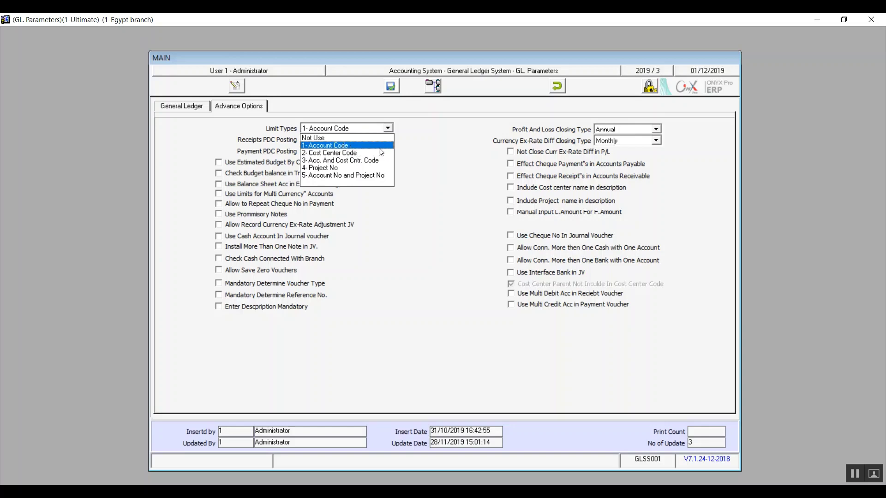
pyautogui.press('Down')
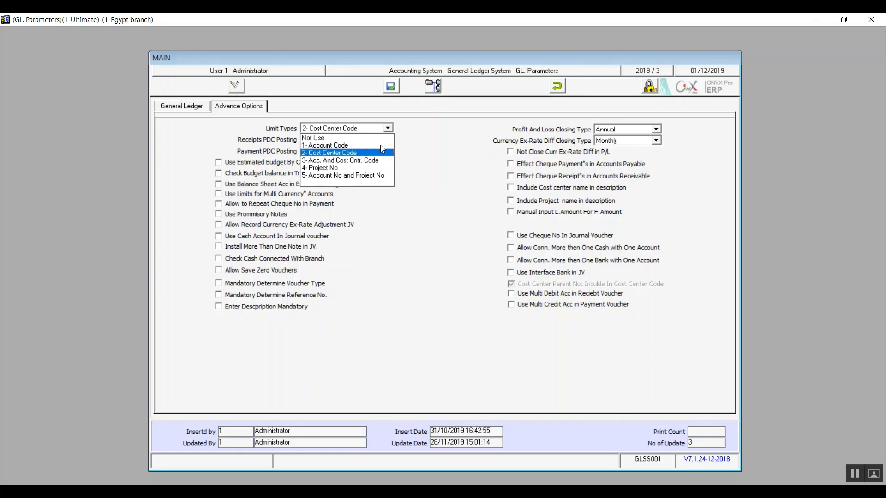
pyautogui.press('Down')
pyautogui.press('Down')
pyautogui.press('Down')
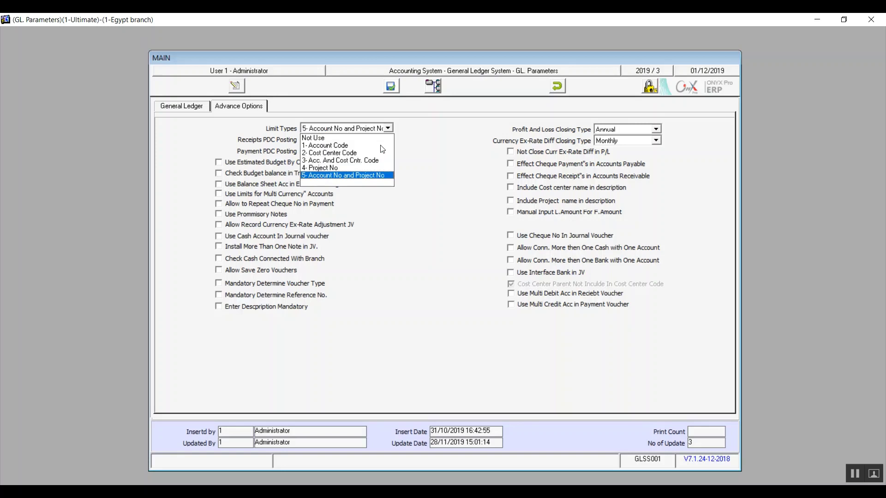
pyautogui.press('Up')
pyautogui.press('Up')
pyautogui.click(382, 145)
pyautogui.press('Return')
pyautogui.click(388, 129)
pyautogui.click(388, 130)
pyautogui.click(316, 138)
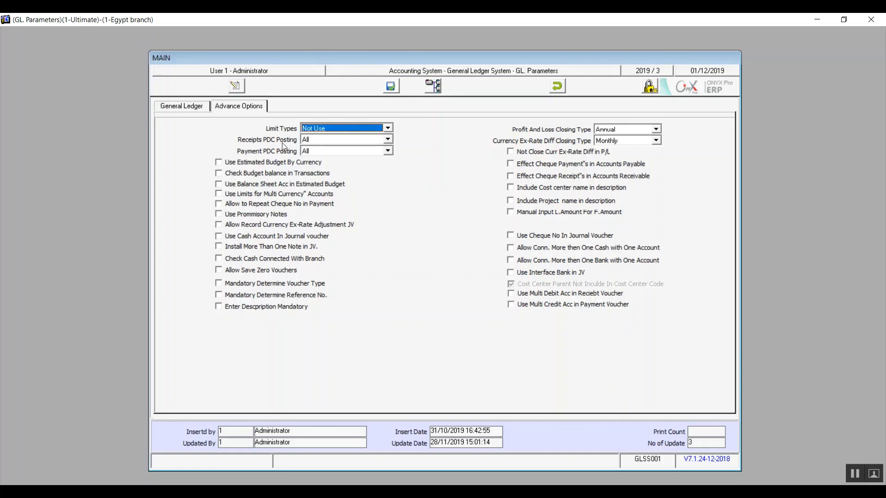
# Review the choices for Receipts PDC Posting and Payment PDC Posting and keep both at All
pyautogui.click(388, 140)
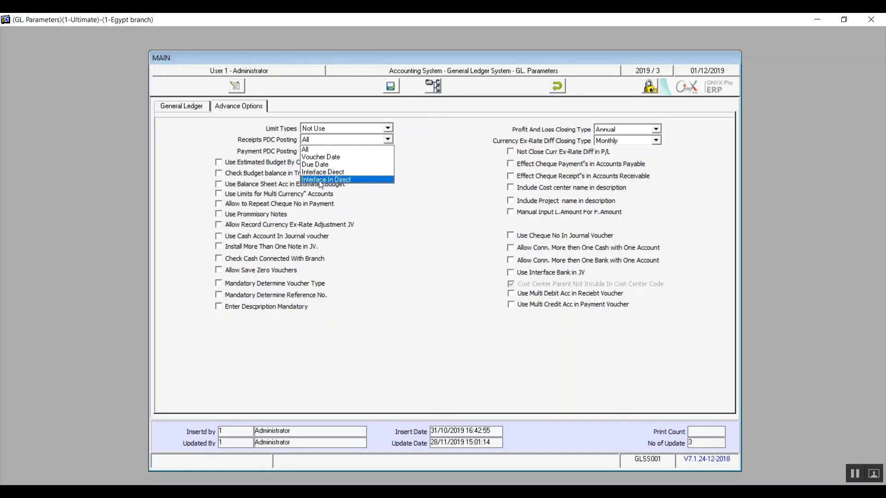
pyautogui.click(309, 149)
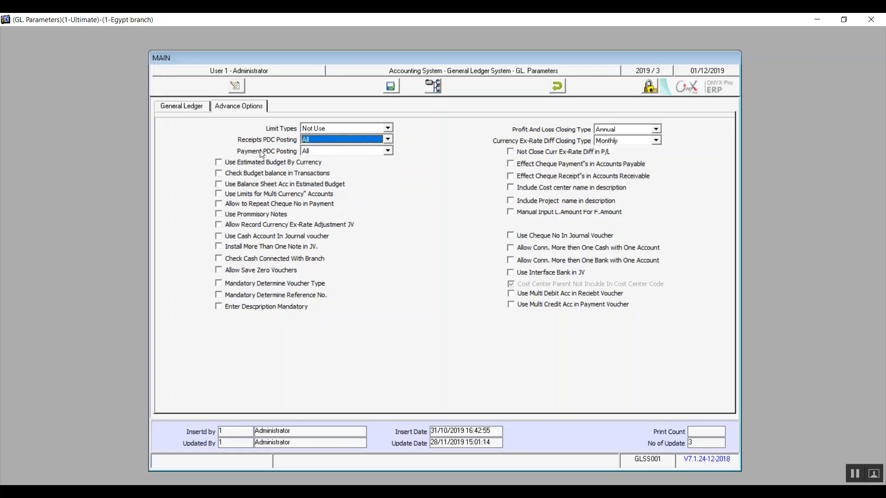
pyautogui.click(389, 151)
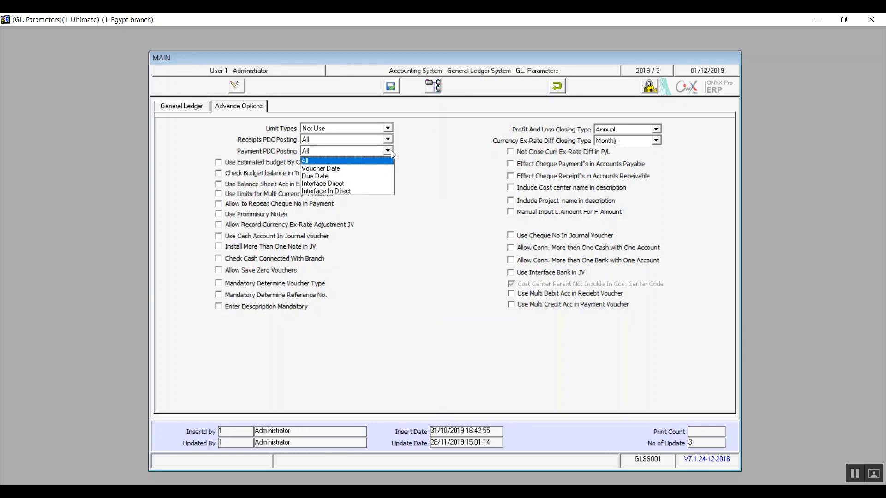
pyautogui.click(392, 151)
pyautogui.click(391, 151)
pyautogui.click(388, 150)
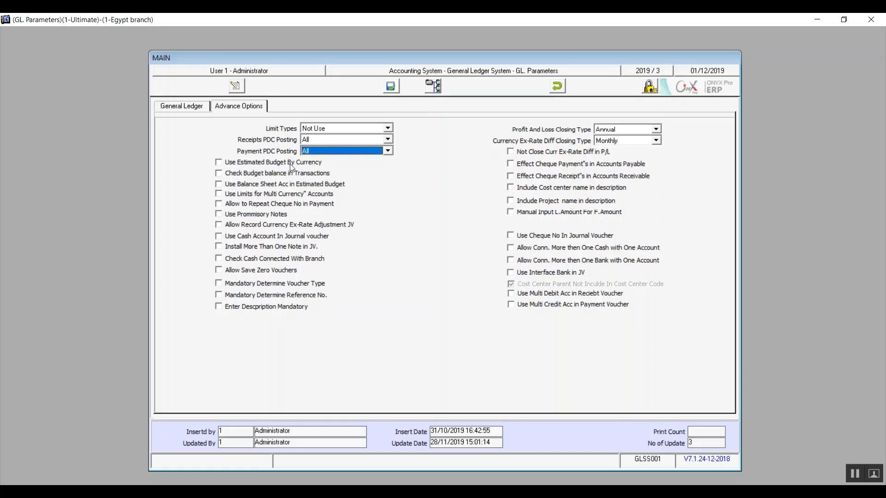
# Enable Check Budget balance in Transactions, Use Balance Sheet Acc in Estimated Budget and Use Limits for Multi Currency Accounts, leaving Use Estimated Budget By Currency off
pyautogui.click(219, 162)
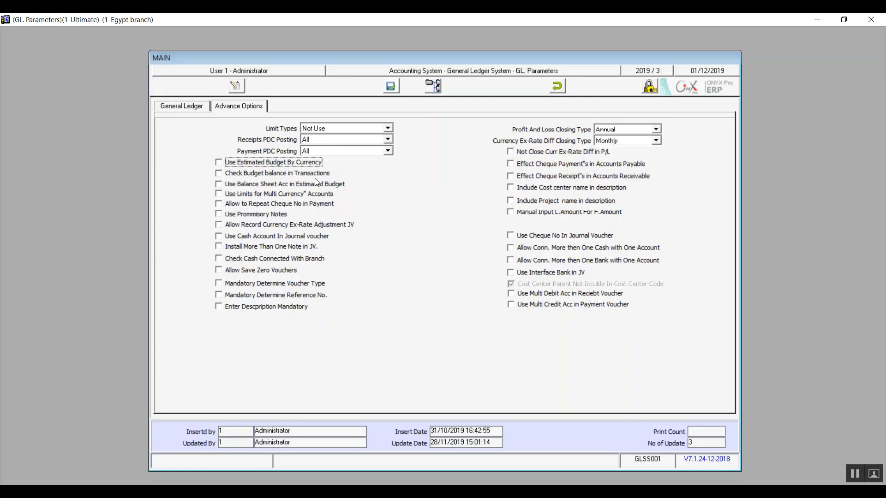
pyautogui.click(220, 174)
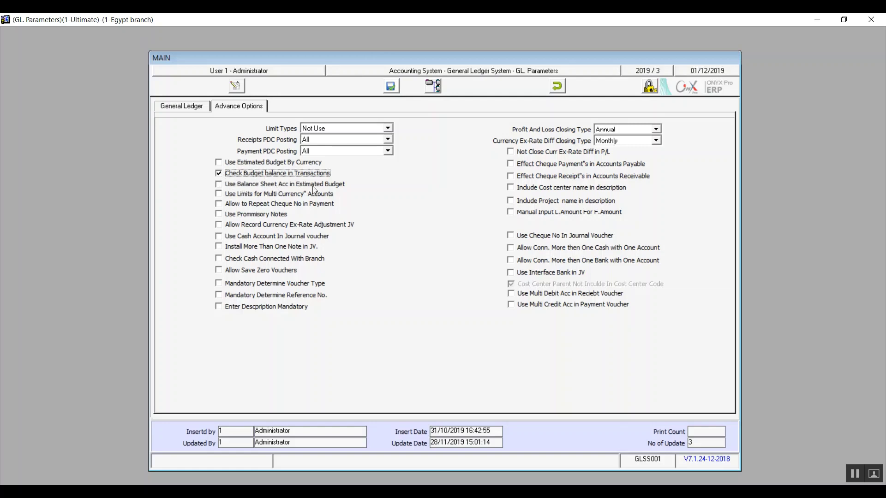
pyautogui.click(219, 185)
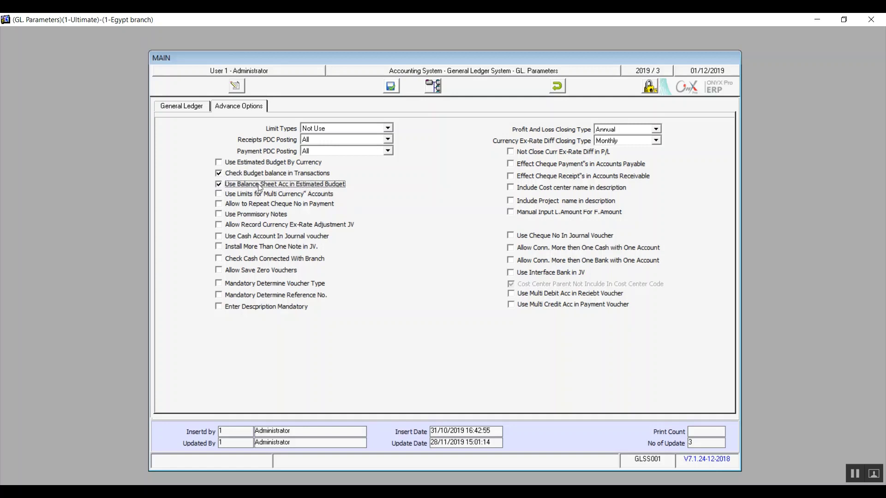
pyautogui.click(223, 196)
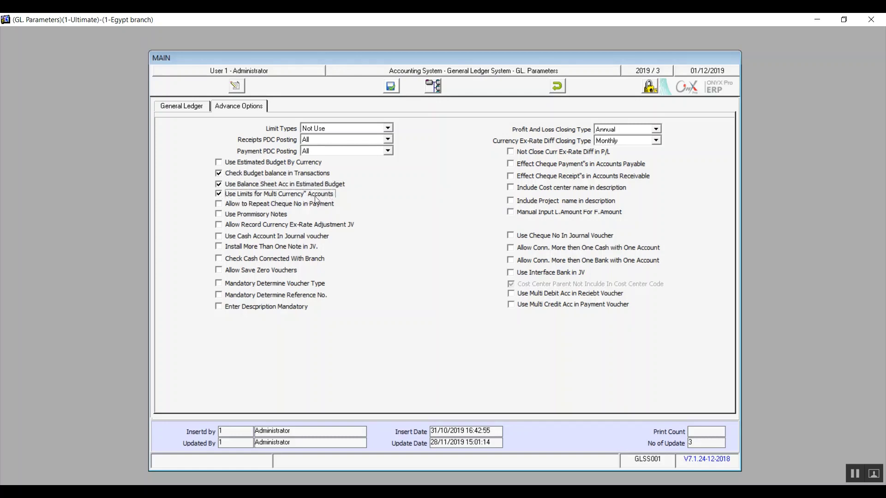
# Enable repeated cheque numbers in payment, Use Prommisory Notes, Allow Record Currency Ex-Rate Adjustment JV, Use Cash Account In Journal voucher and Check Cash Connected With Branch
pyautogui.click(221, 207)
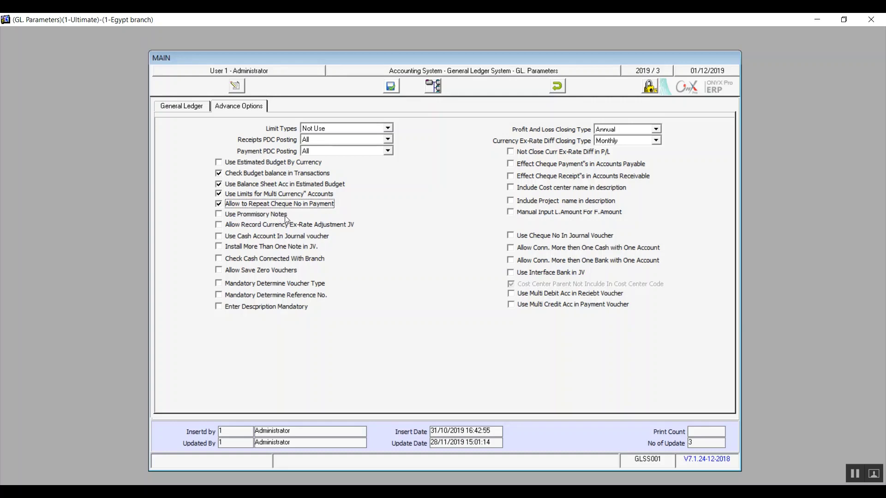
pyautogui.click(219, 214)
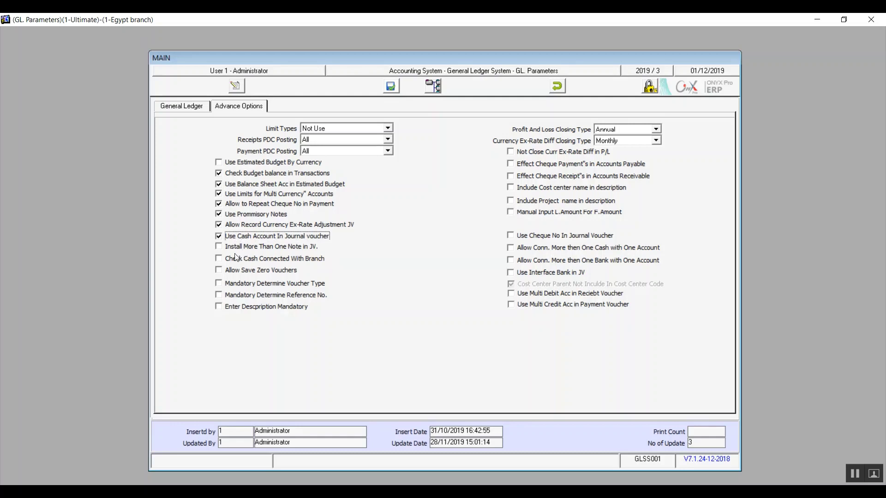
pyautogui.click(220, 259)
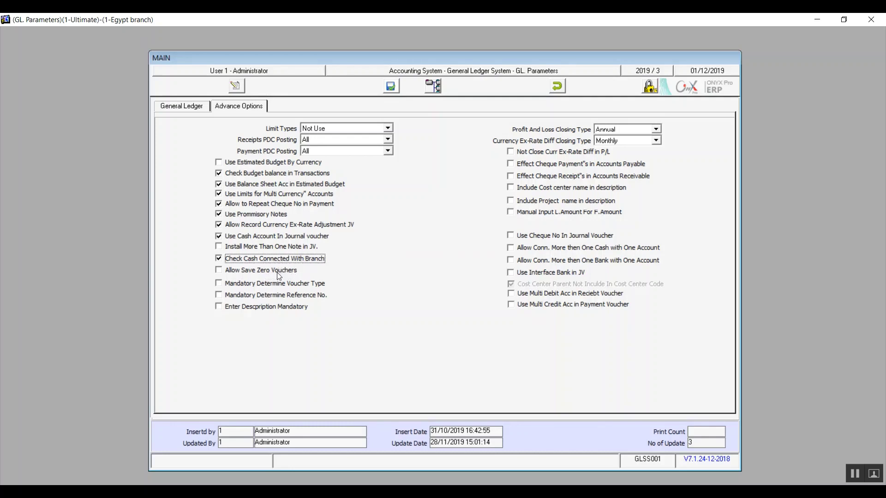
# Enable Allow Save Zero Vouchers and make the voucher type, the reference number and the description mandatory
pyautogui.click(225, 271)
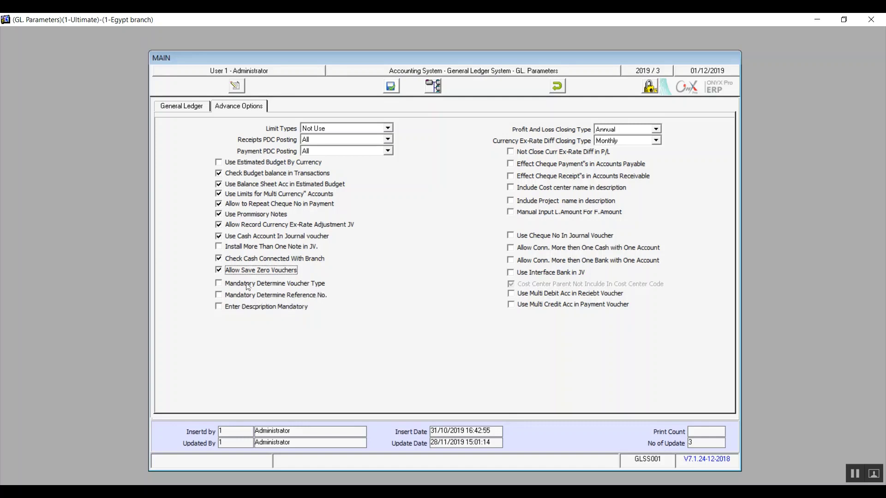
pyautogui.click(222, 285)
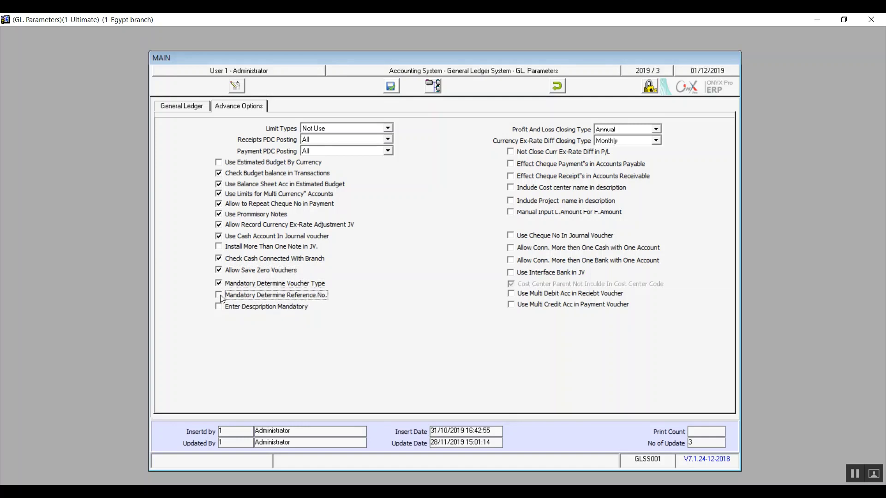
pyautogui.click(220, 297)
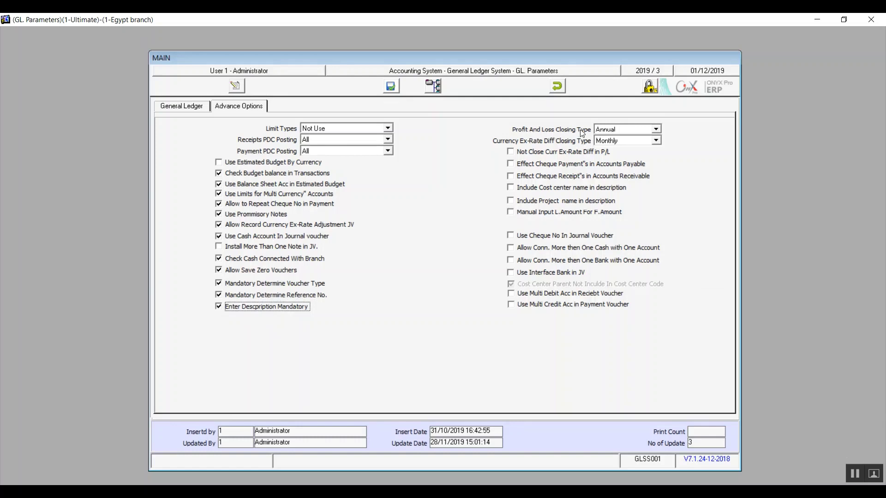
# Keep Profit And Loss Closing Type at Annual, try Daily for Currency Ex-Rate Diff Closing Type and set it back to Monthly
pyautogui.click(655, 130)
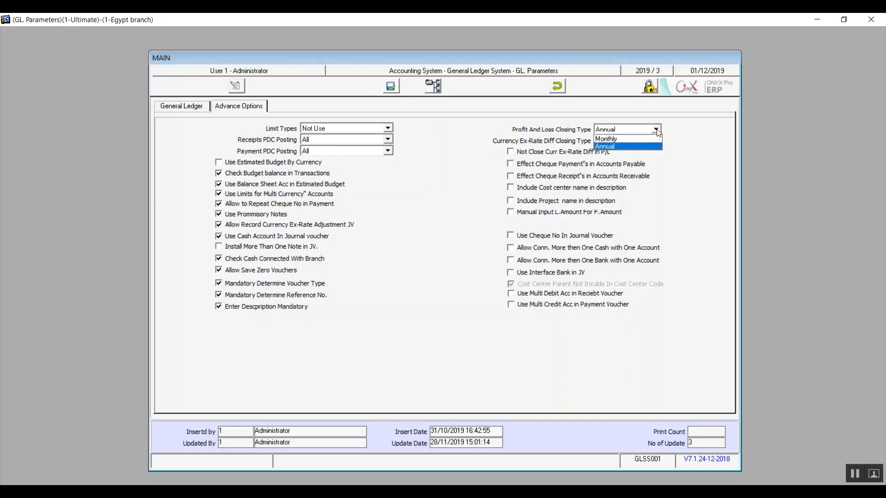
pyautogui.click(631, 144)
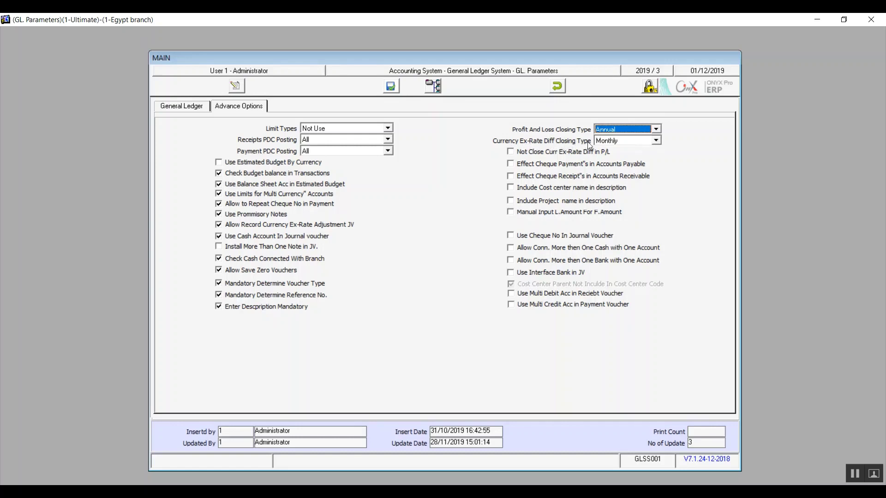
pyautogui.click(656, 141)
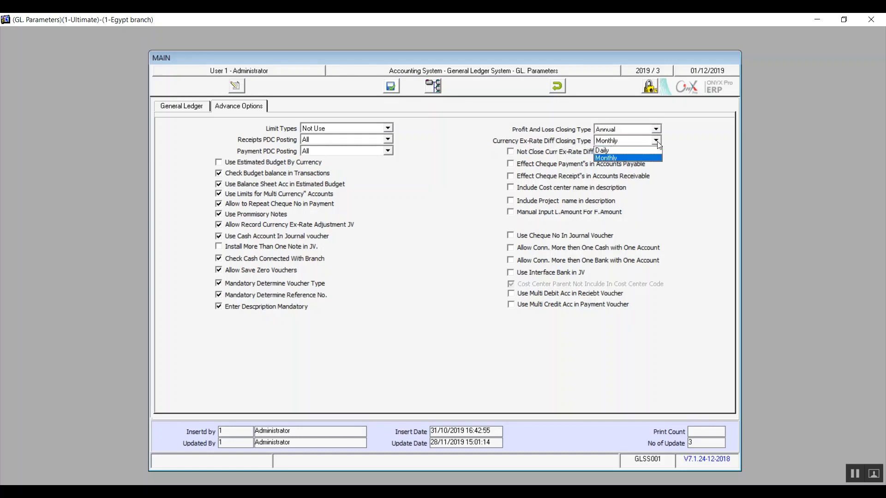
pyautogui.click(627, 153)
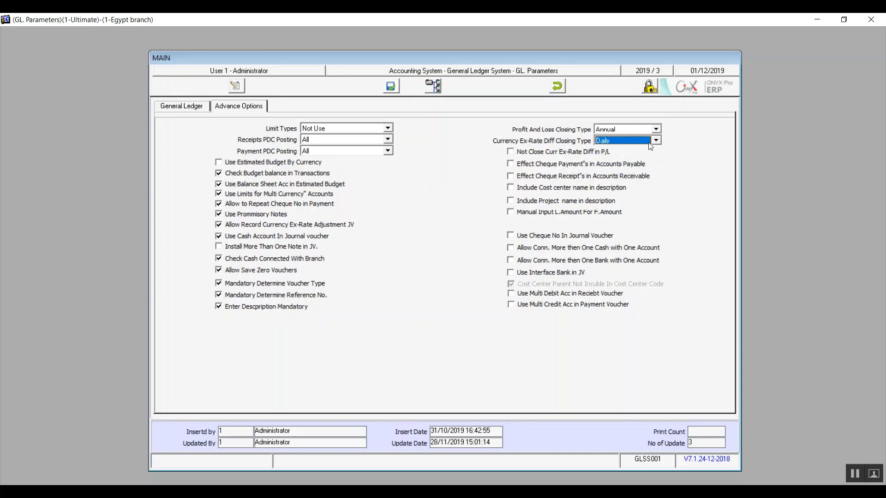
pyautogui.click(655, 141)
pyautogui.click(622, 158)
# Enable Not Close Curr Ex-Rate Diff in P/L, both cheque effects in payables and receivables, both name-in-description options and Manual Input L.Amount For F.Amount
pyautogui.click(513, 155)
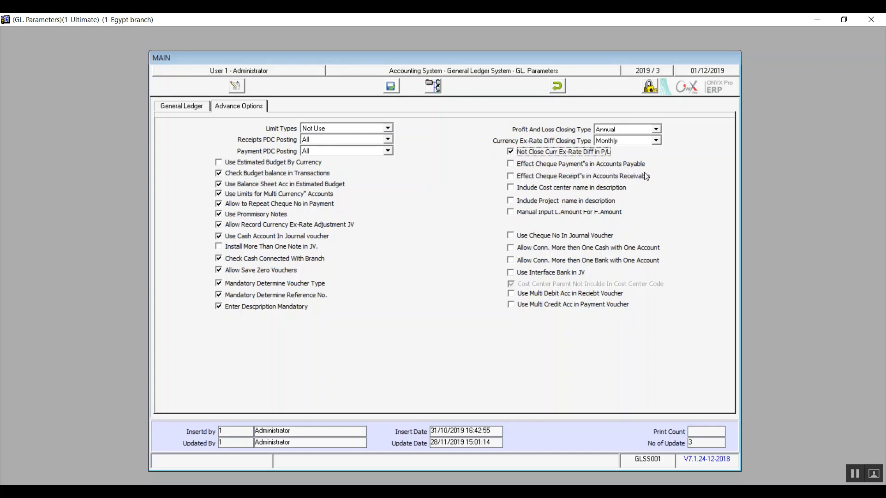
pyautogui.click(511, 177)
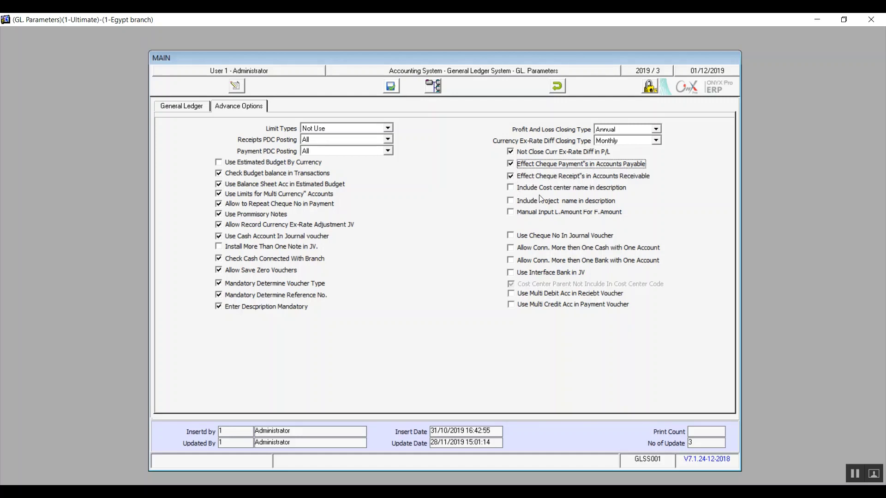
pyautogui.click(515, 206)
pyautogui.click(514, 187)
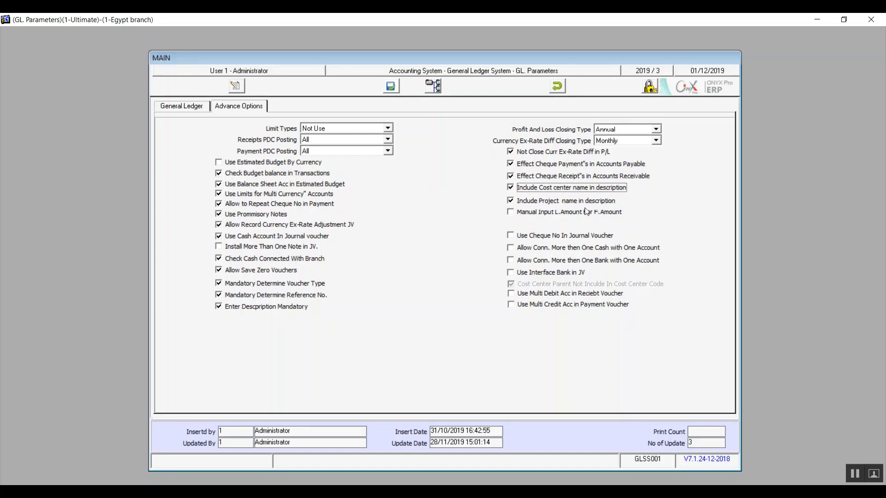
pyautogui.click(510, 213)
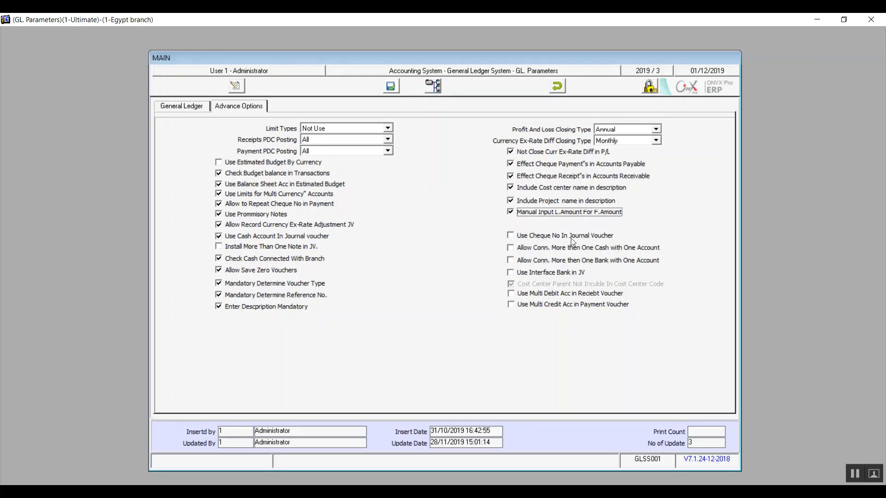
# Enable Use Cheque No In Journal Voucher, connecting more than one cash or bank with one account, and Use Interface Bank in JV
pyautogui.click(512, 236)
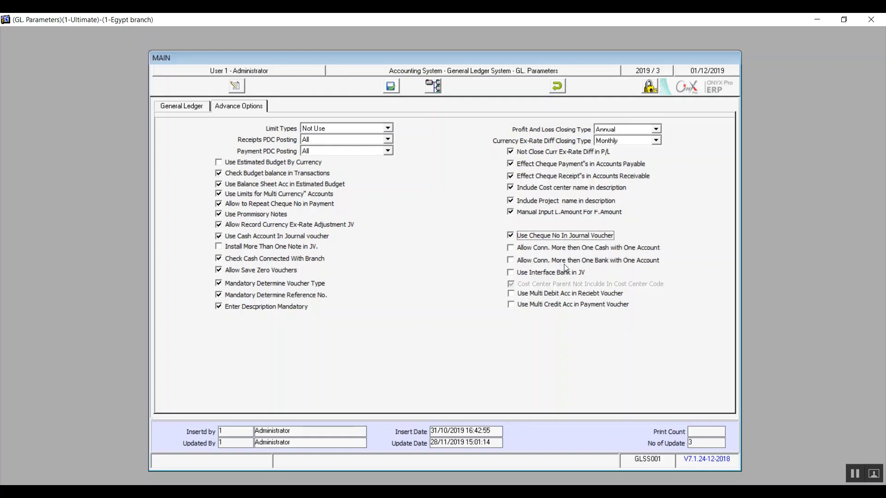
pyautogui.click(509, 260)
pyautogui.click(510, 249)
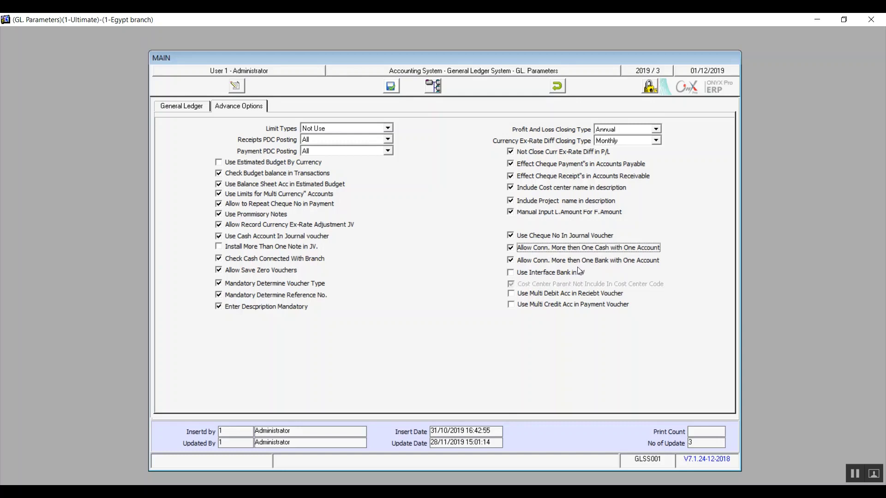
pyautogui.click(512, 274)
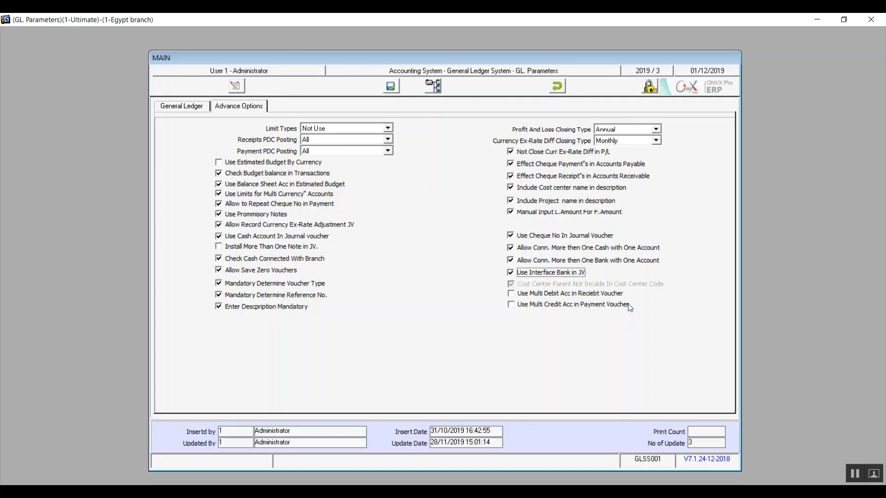
# Enable multiple debit accounts in receipt vouchers and multiple credit accounts in payment vouchers, and save the GL parameters
pyautogui.click(513, 295)
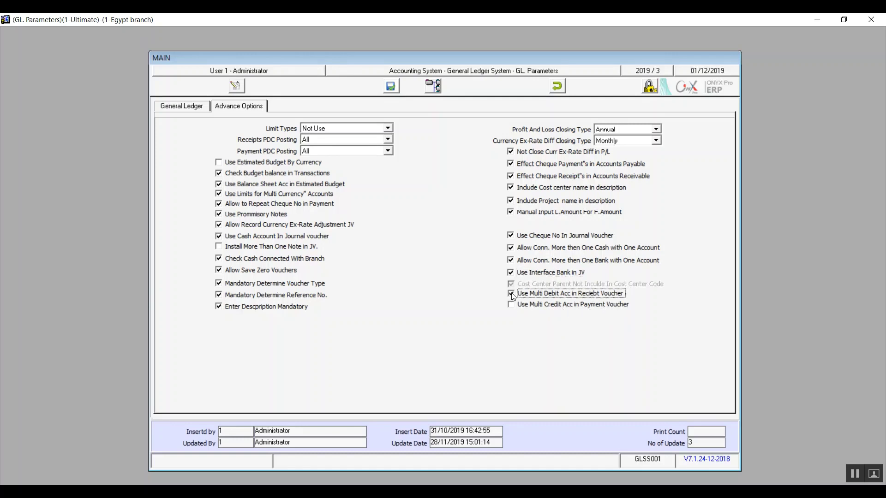
pyautogui.click(512, 307)
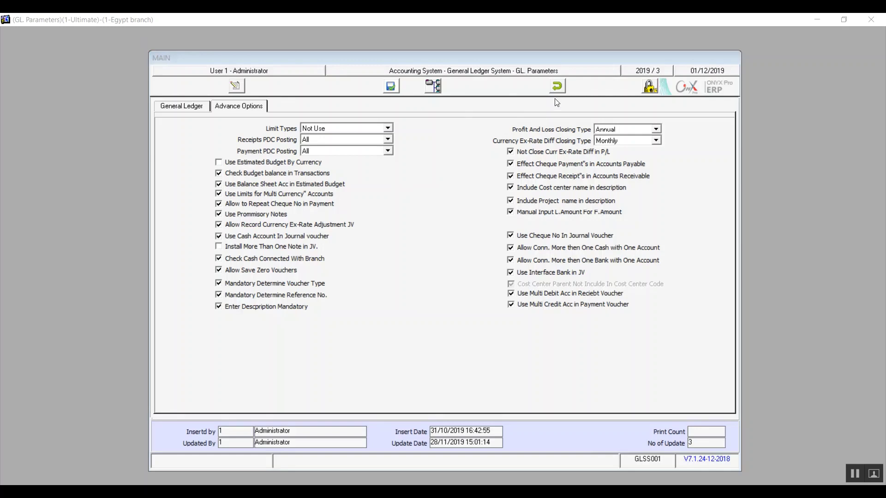
pyautogui.click(394, 88)
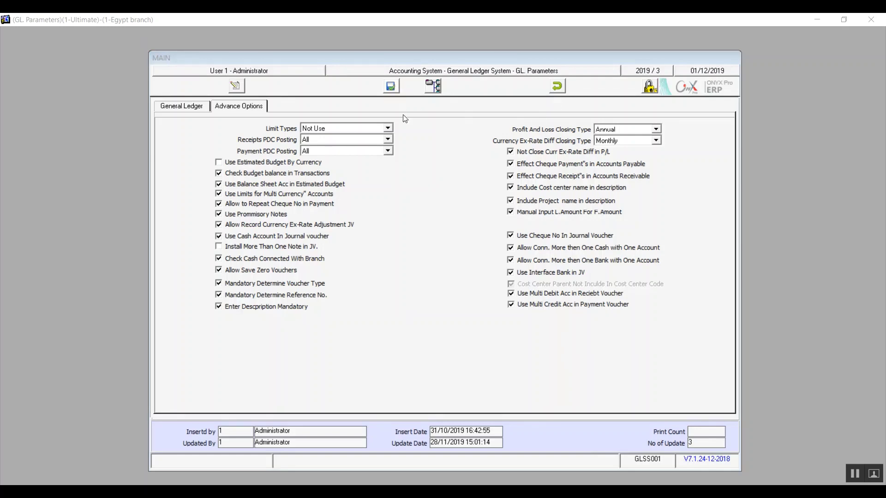